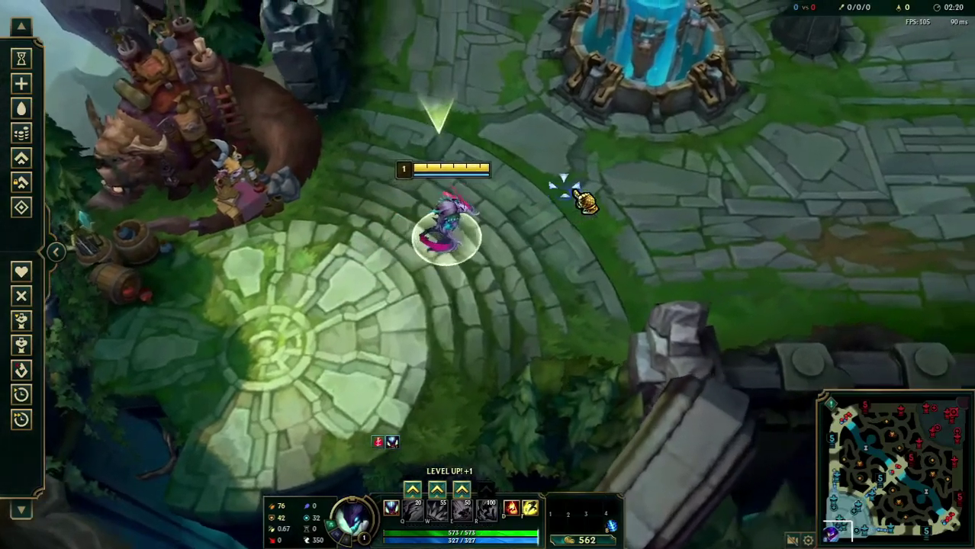
- Walk the champion around the practice match, glancing at the scoreboard
right_click(644, 217)
right_click(685, 163)
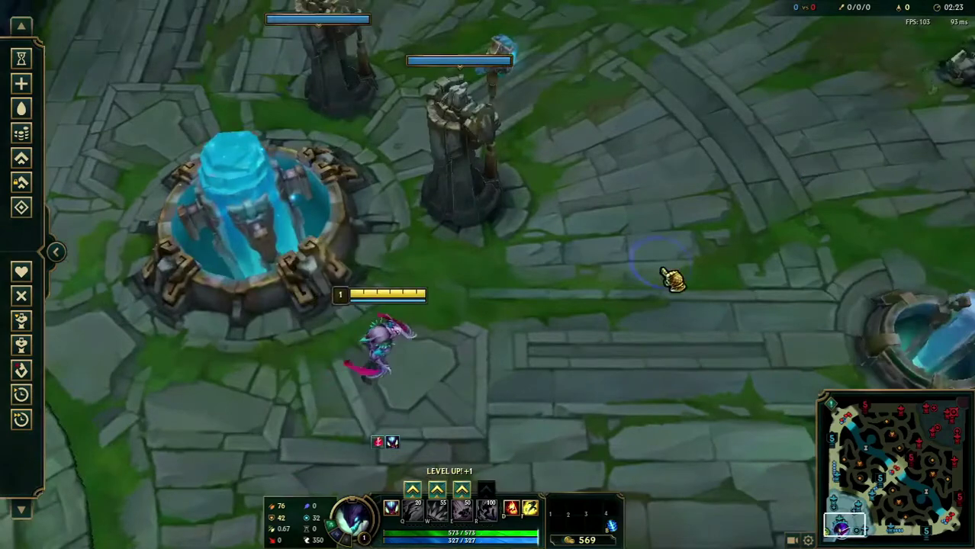
right_click(606, 336)
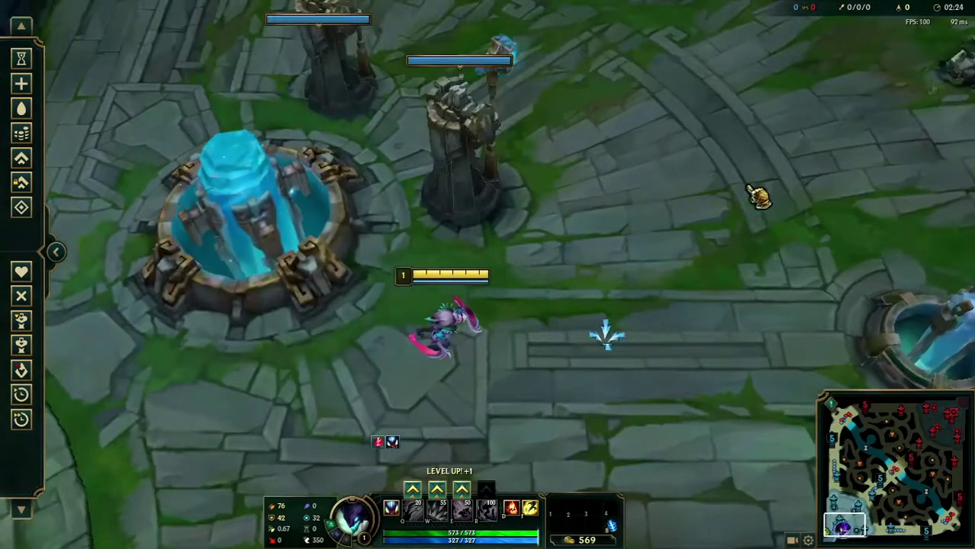
key("Tab")
right_click(668, 163)
right_click(412, 169)
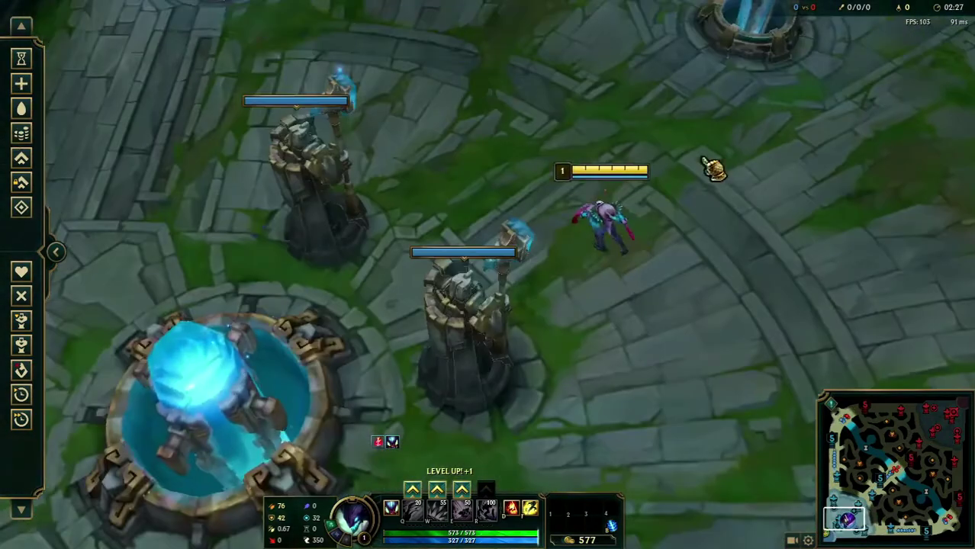
right_click(572, 199)
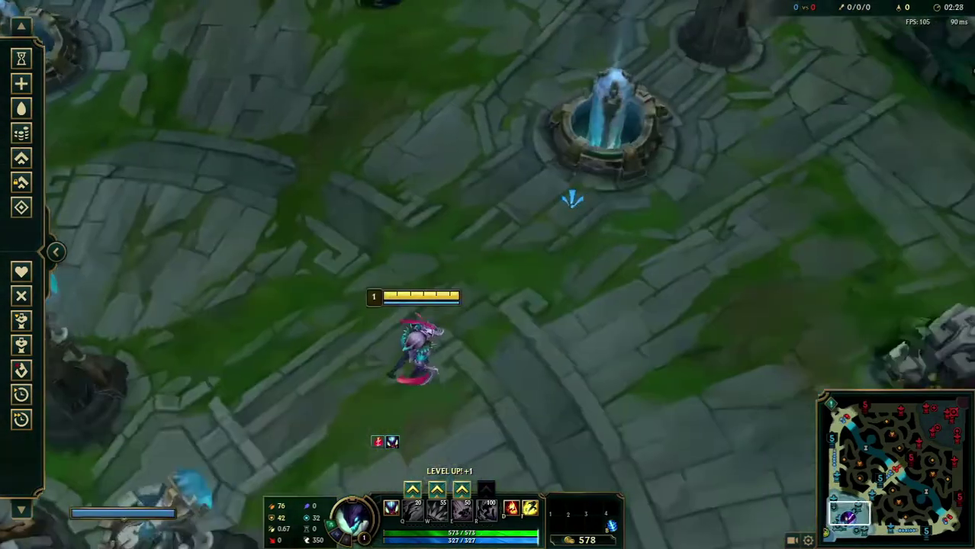
key("Tab")
right_click(538, 408)
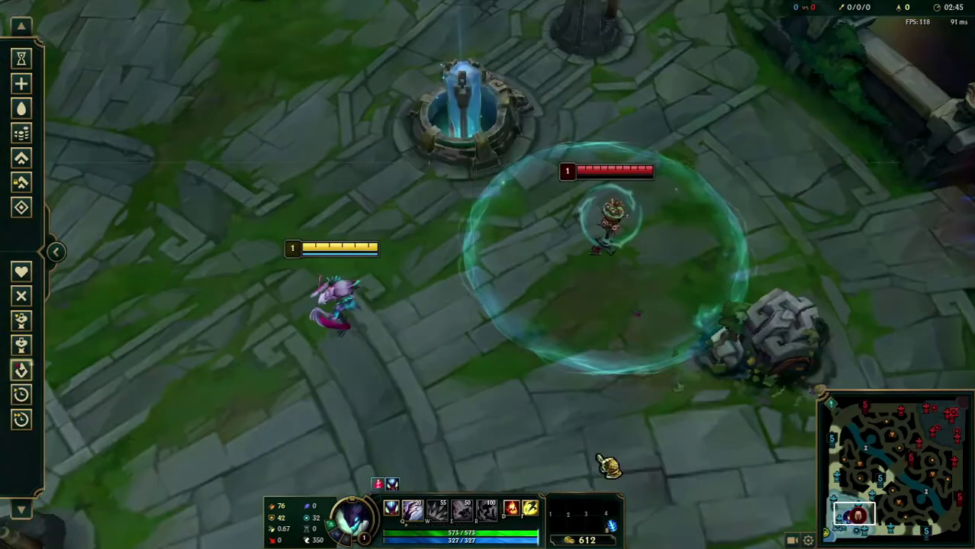
- Keep moving the champion, re-centre the camera, and briefly open and close the game options
right_click(412, 436)
right_click(582, 440)
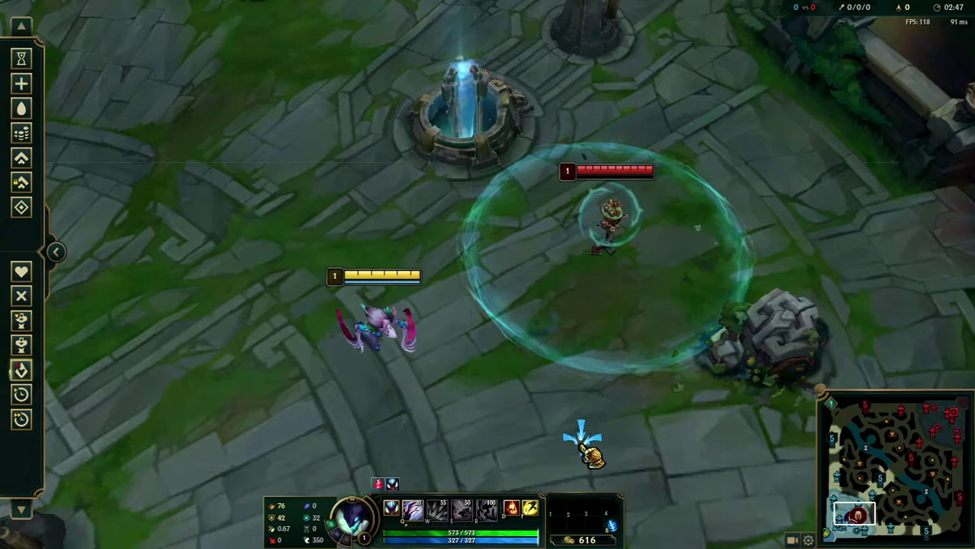
right_click(335, 366)
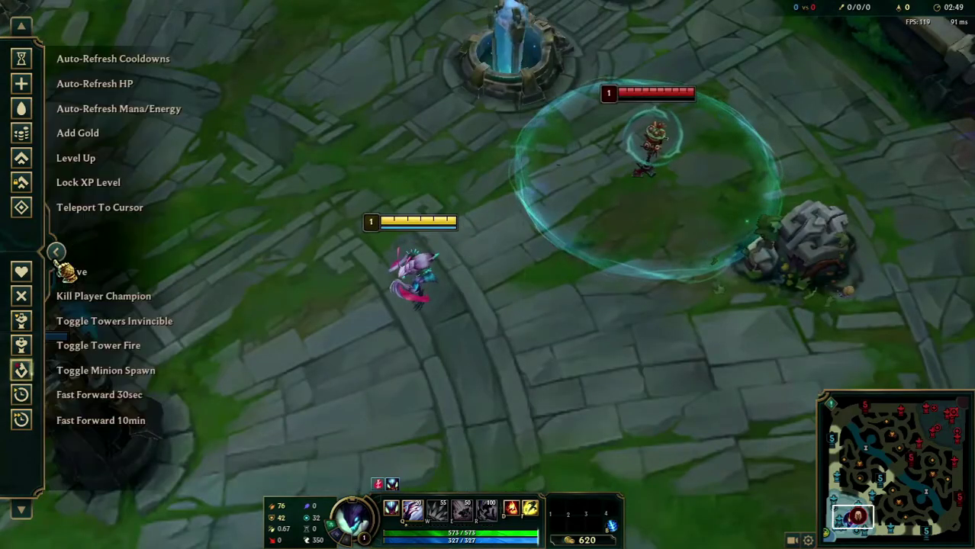
right_click(573, 316)
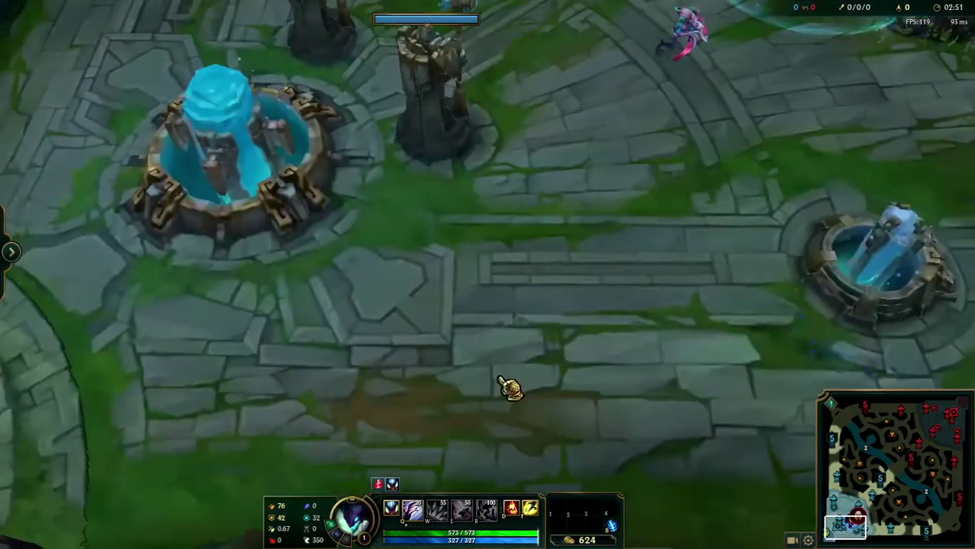
key("space")
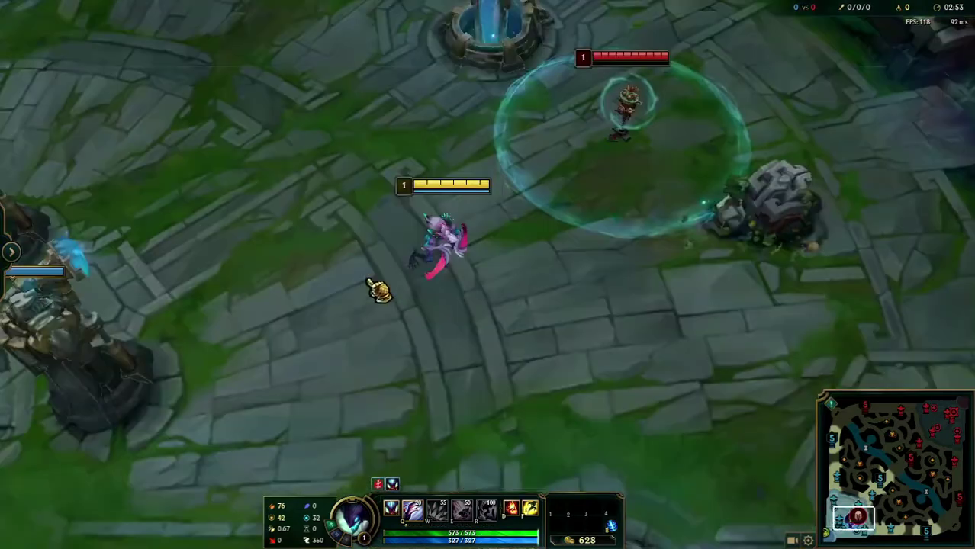
key("Escape")
scroll(674, 339, "up", 3)
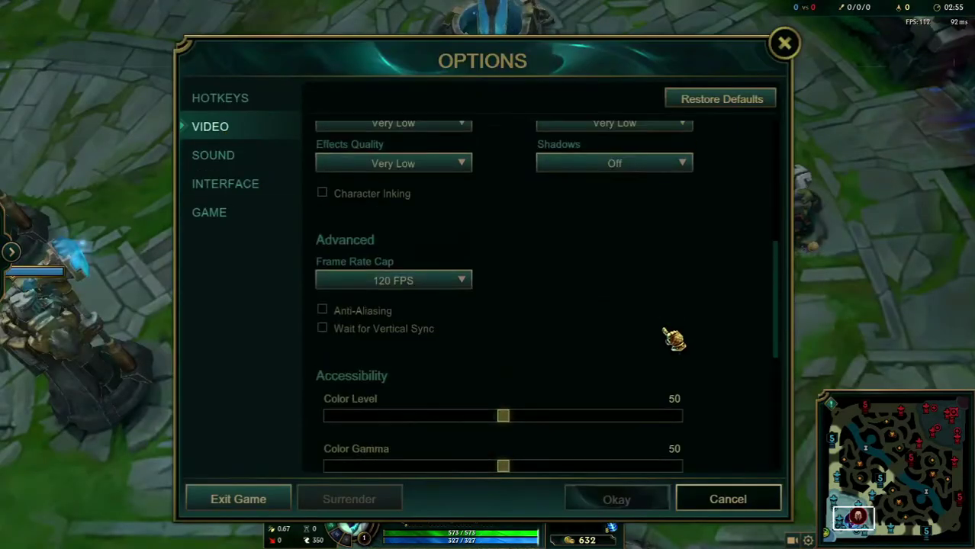
scroll(675, 339, "up", 5)
key("Escape")
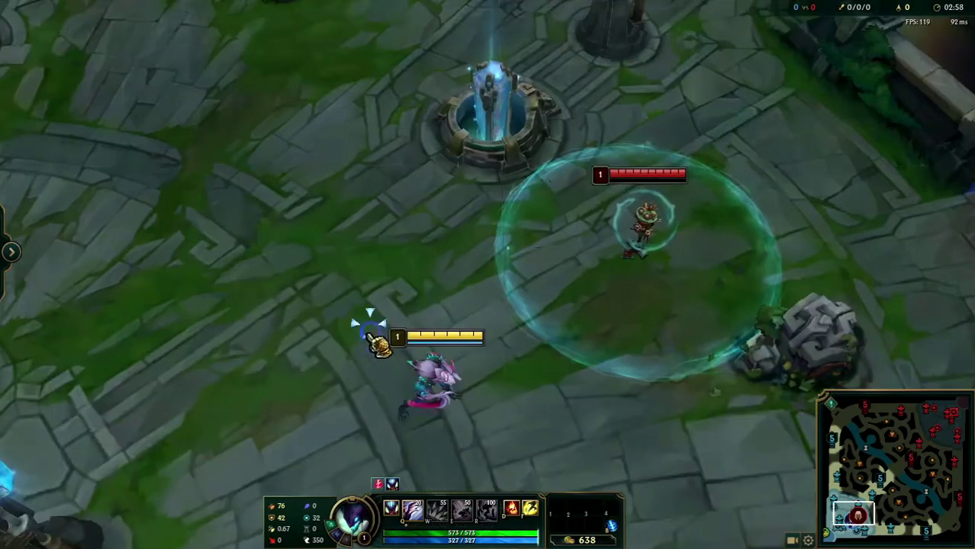
right_click(381, 341)
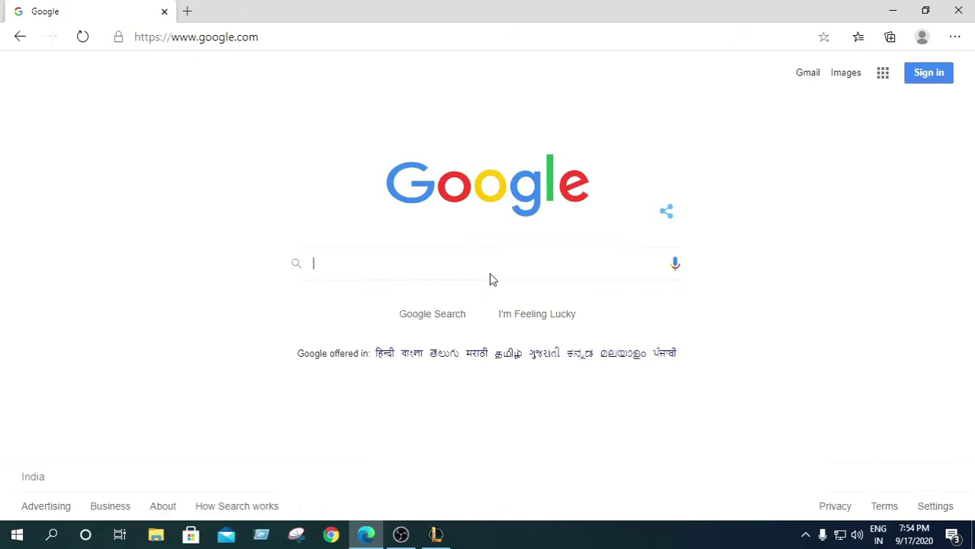
- Search Google for 'vibrance gui'
left_click(425, 267)
type("vi")
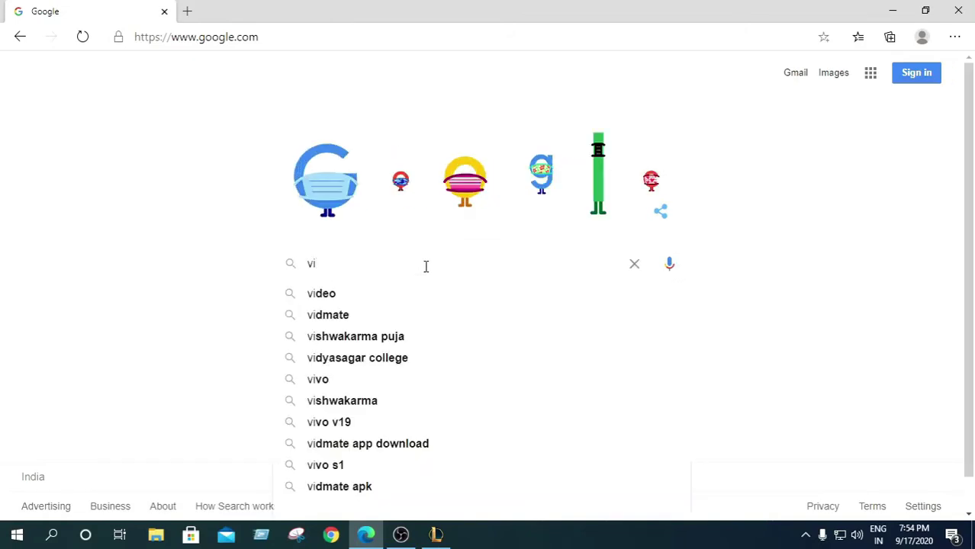
type("brance ")
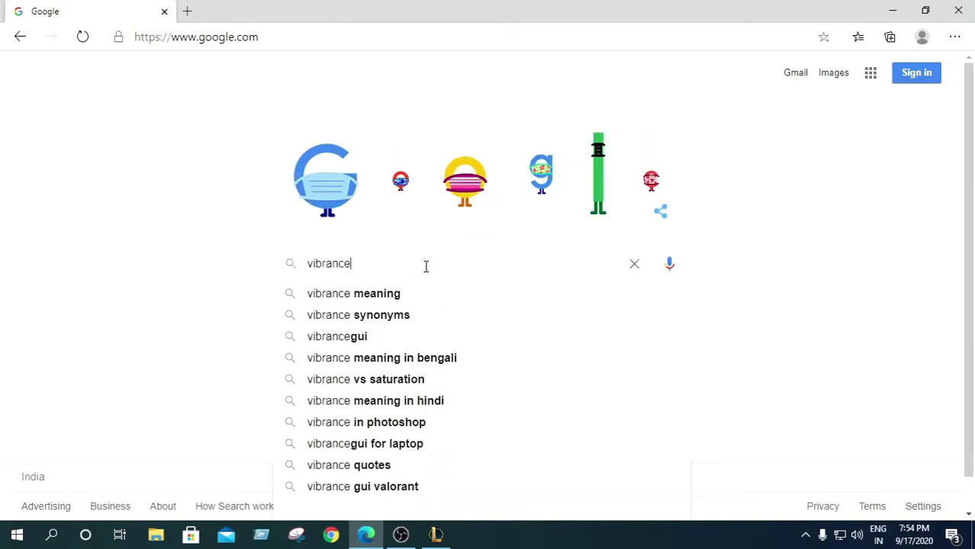
type("gui")
key("Return")
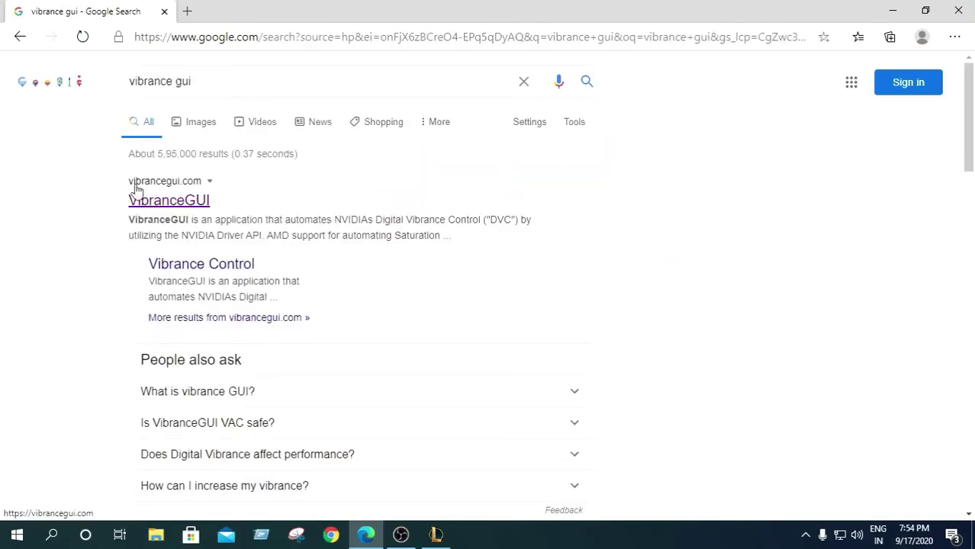
- Open vibrancegui.com and download the VibranceGUI zip for desktop PC
left_click(160, 214)
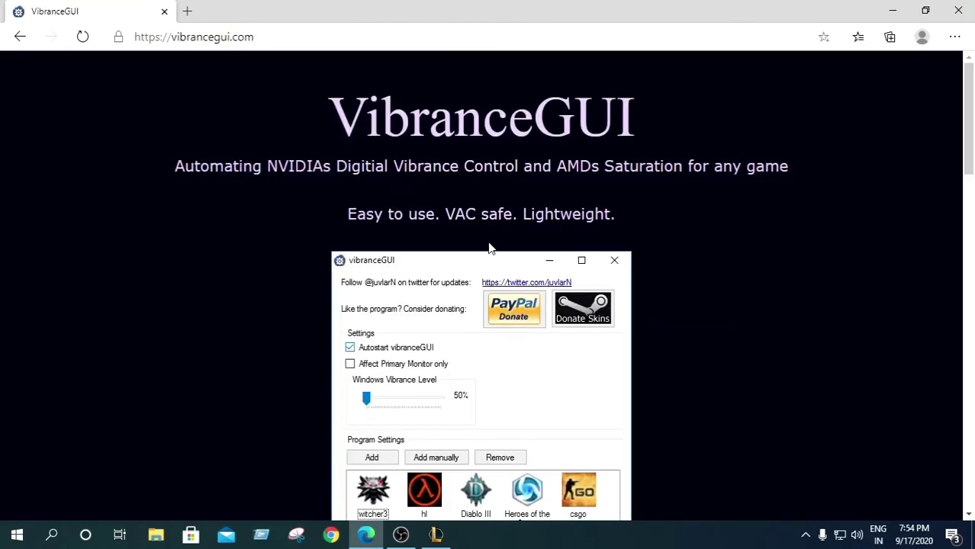
scroll(491, 245, "down", 3)
scroll(491, 246, "down", 2)
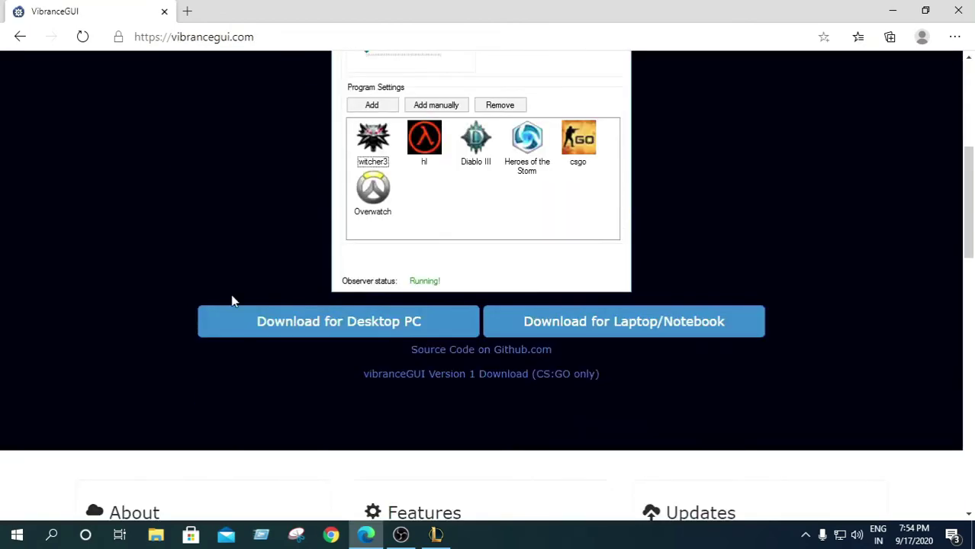
left_click(331, 322)
scroll(332, 323, "down", 2)
scroll(414, 328, "down", 3)
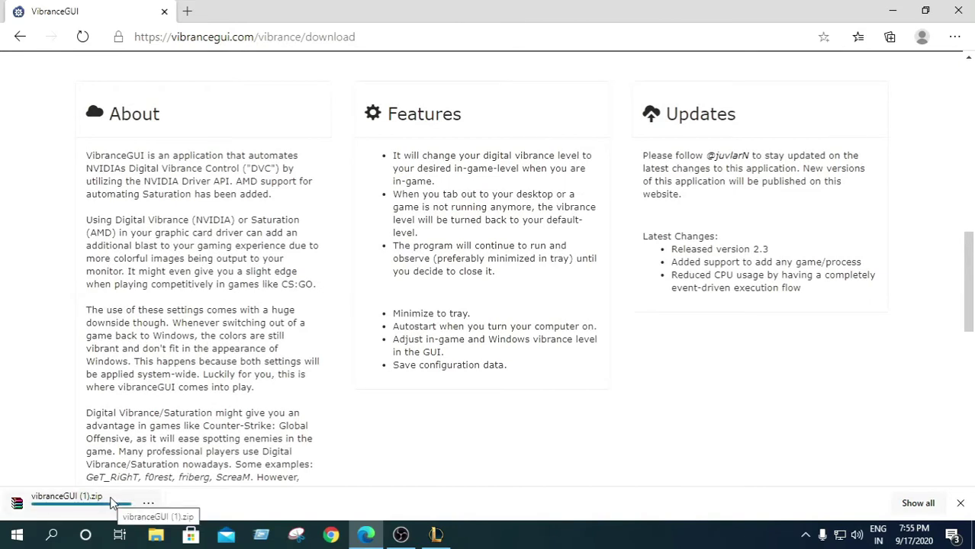
- Open the downloaded zip in WinRAR and select readme.txt and vibranceGUI.exe
left_click(53, 509)
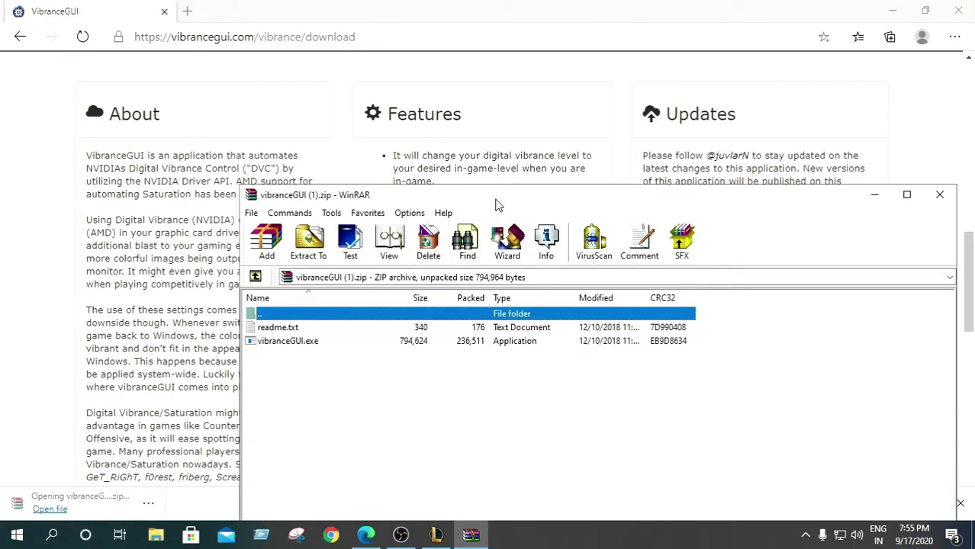
left_click_drag(495, 204, 379, 62)
left_click_drag(347, 229, 191, 187)
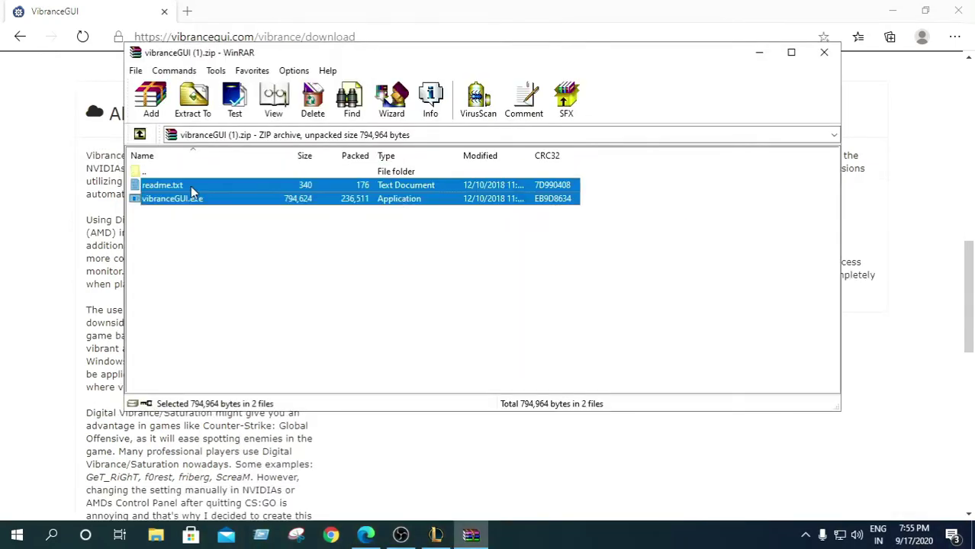
right_click(191, 188)
left_click(153, 273)
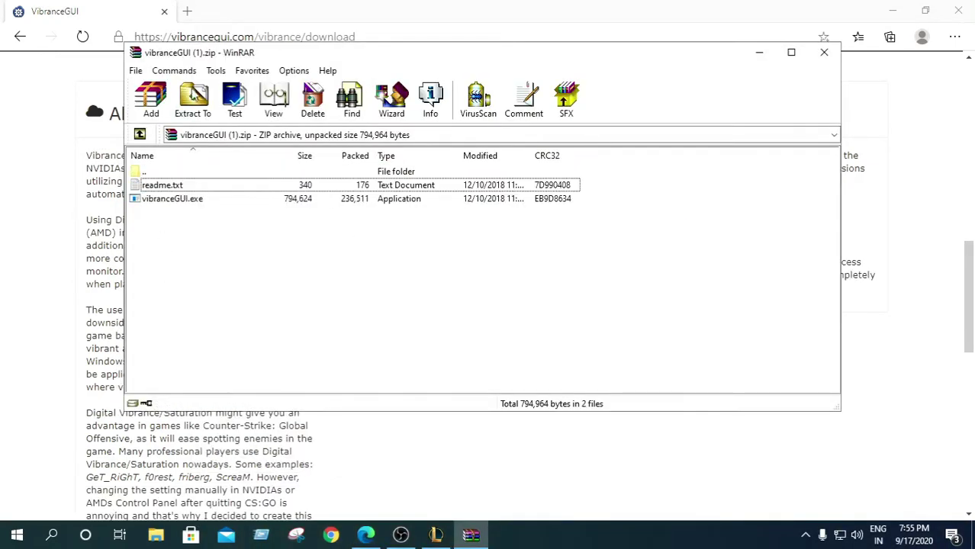
- Extract the files into a new Desktop folder named vibrancegui and close WinRAR
left_click(193, 95)
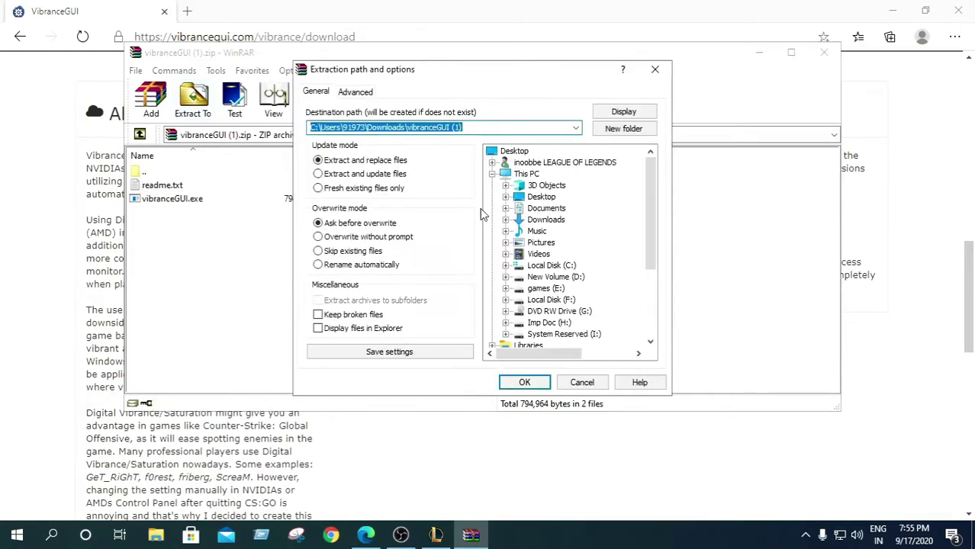
left_click_drag(651, 219, 653, 238)
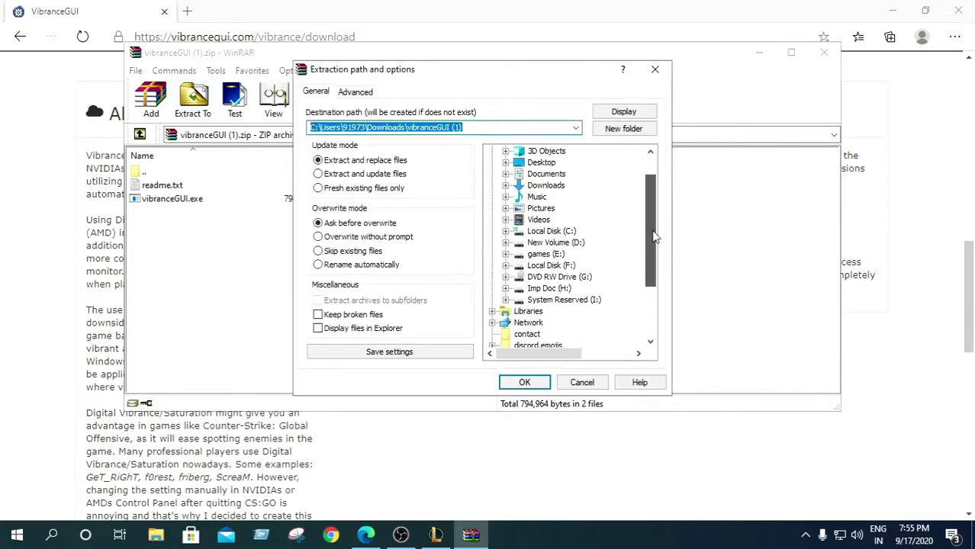
scroll(540, 211, "up", 1)
left_click(538, 197)
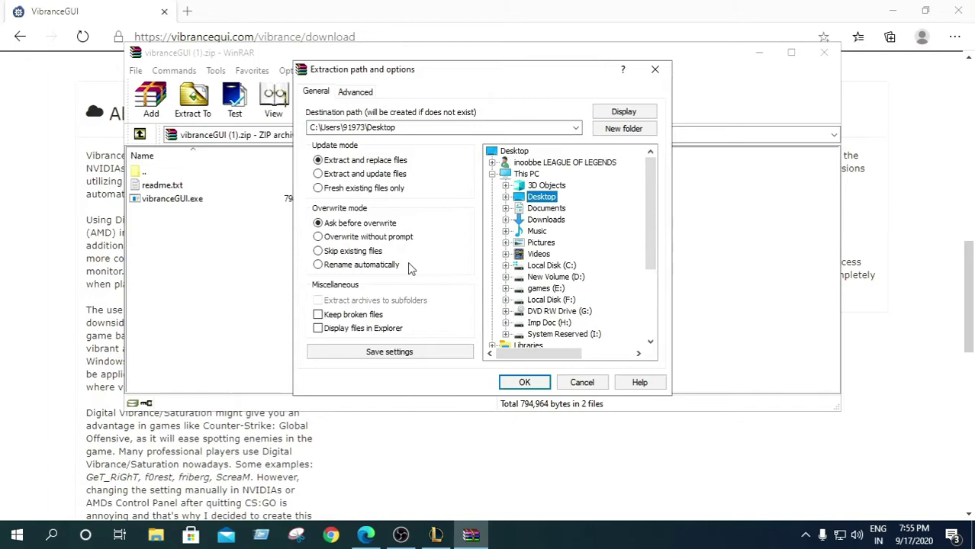
left_click(609, 130)
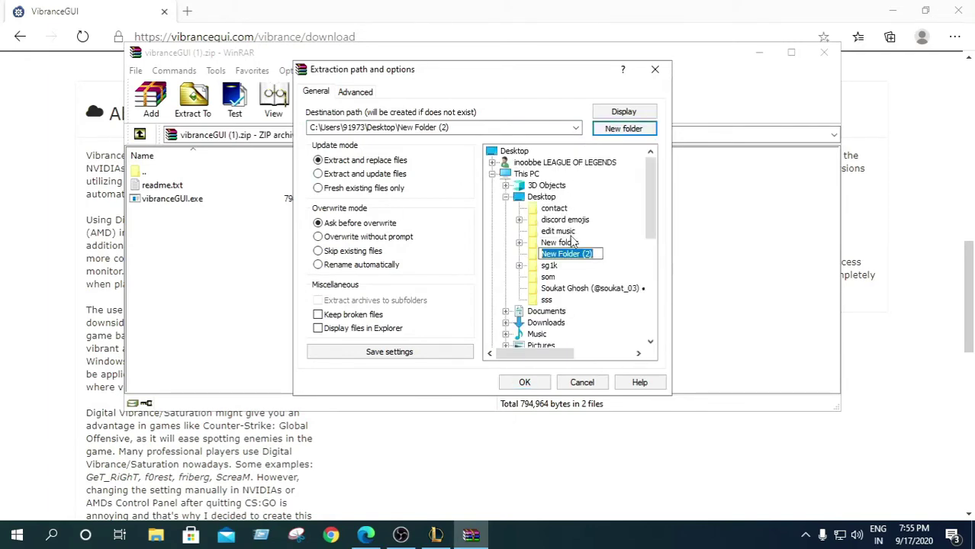
type("vibrance")
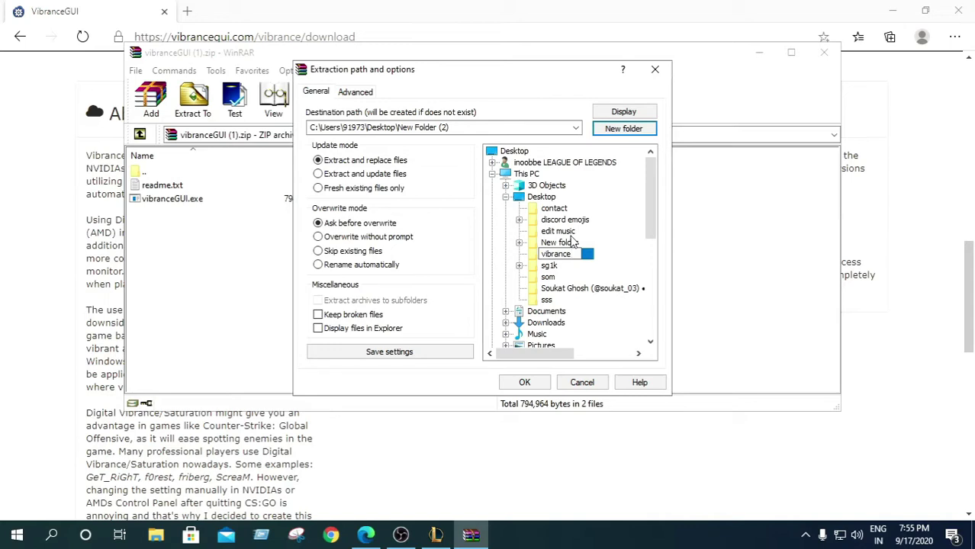
type("gui")
left_click(534, 384)
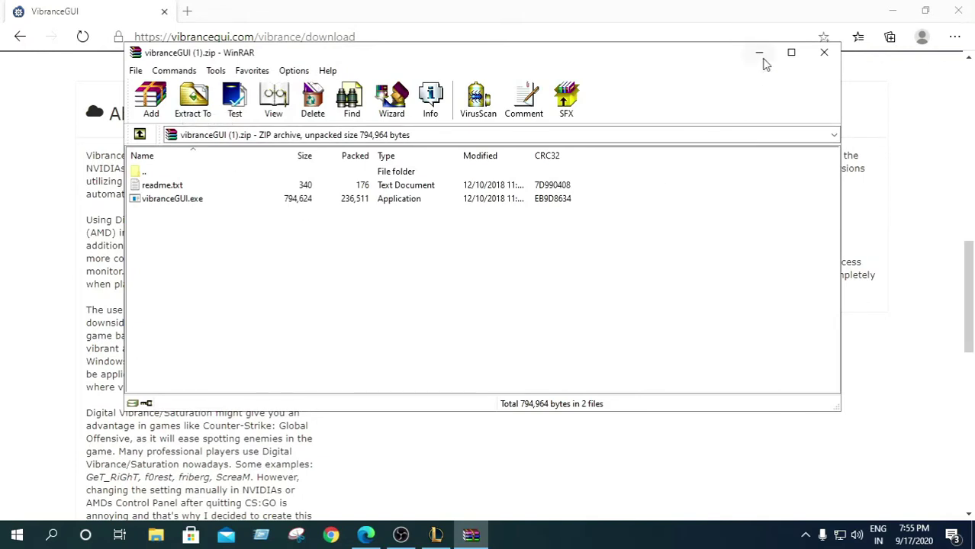
left_click(824, 53)
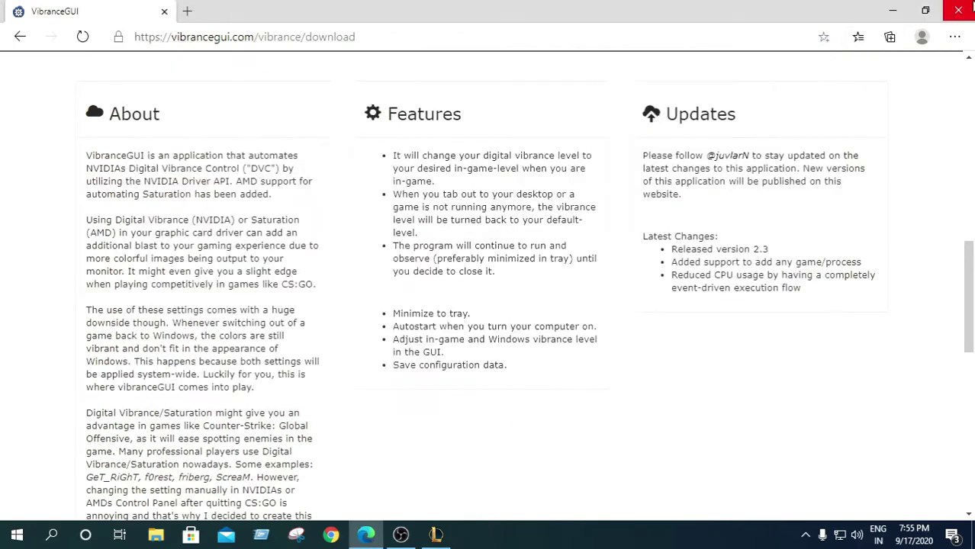
- Close Edge and open the vibrancegui folder through Windows search
left_click(958, 10)
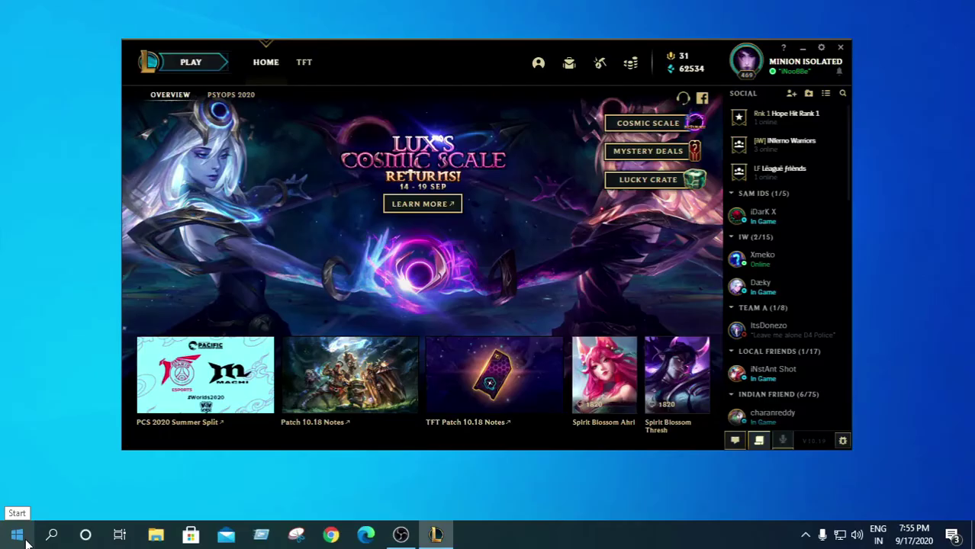
left_click(52, 534)
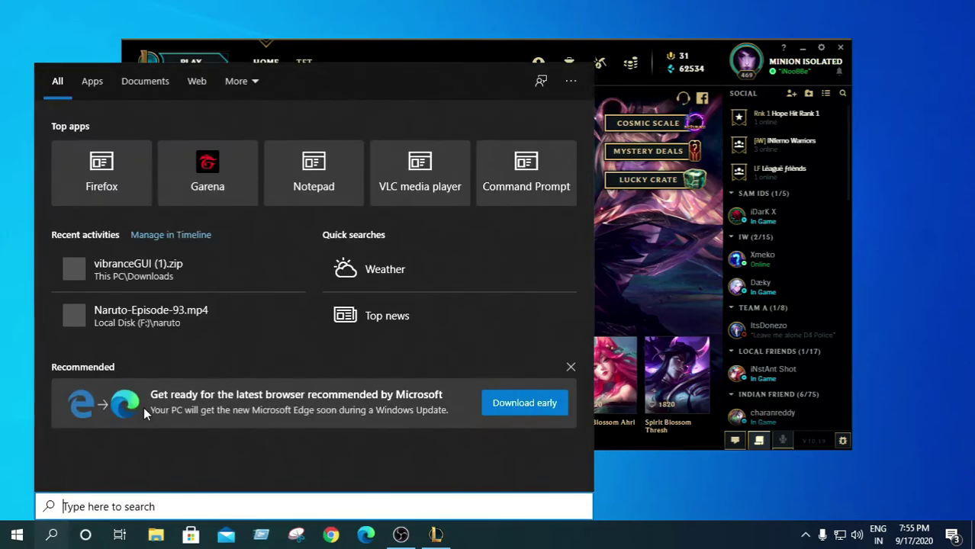
type("vi")
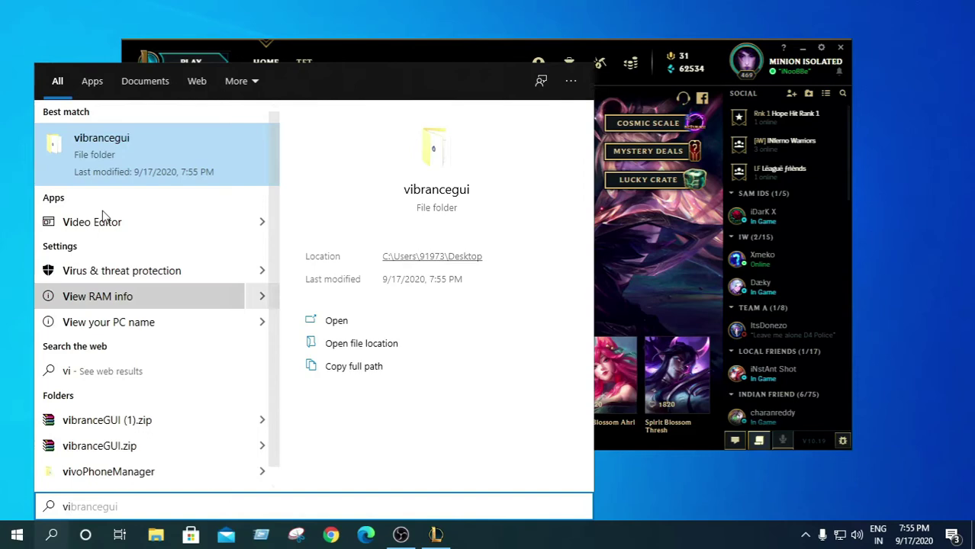
left_click(134, 162)
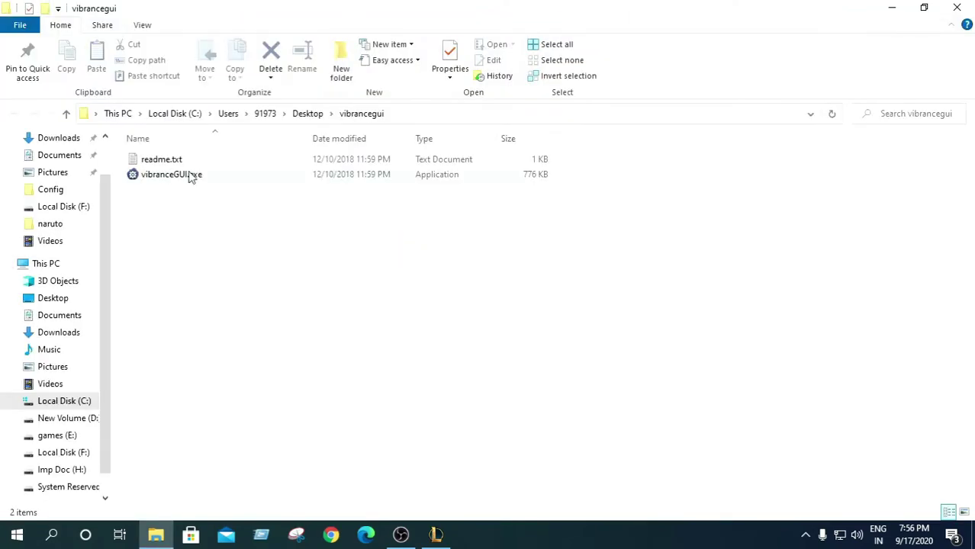
- Run vibranceGUI.exe as administrator
left_click(282, 179)
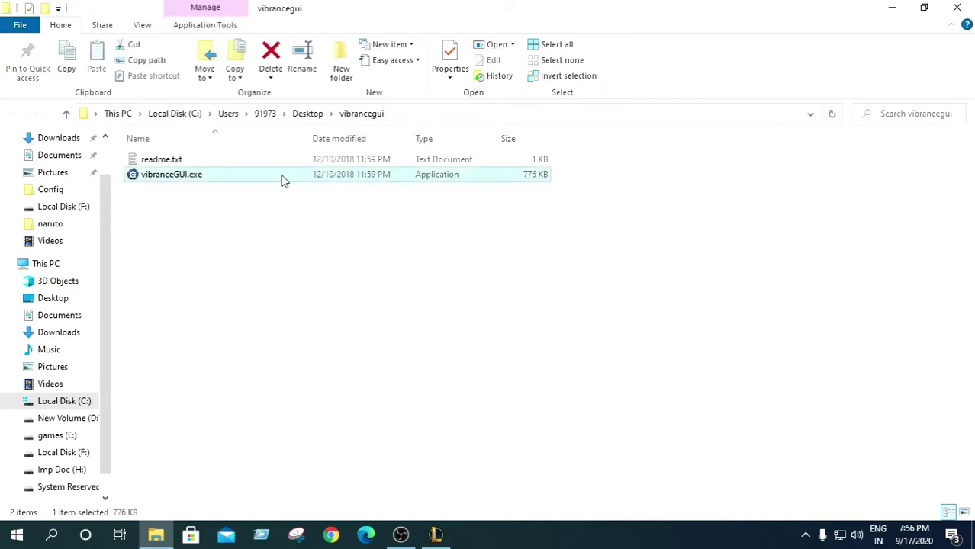
right_click(282, 180)
left_click(330, 155)
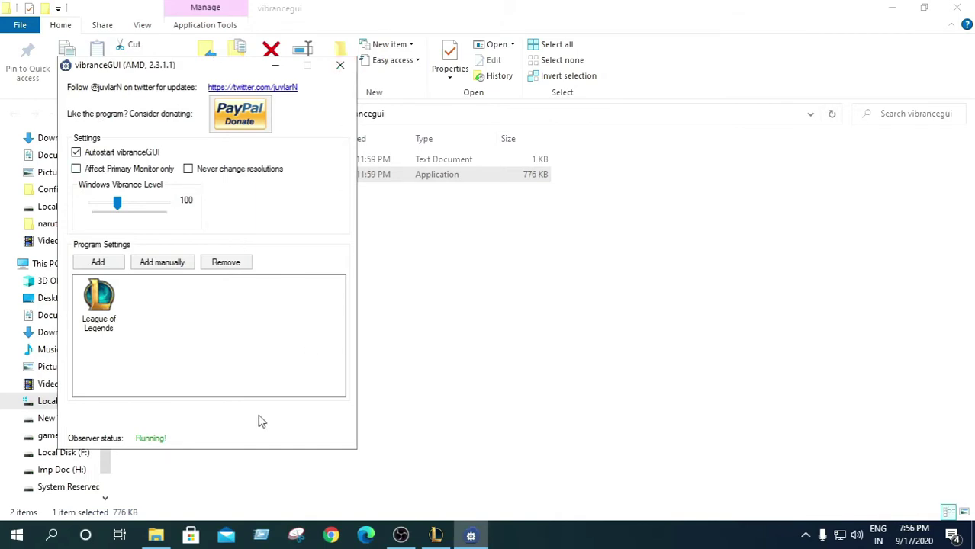
- Untick the Autostart vibranceGUI checkbox in the Settings group
left_click(77, 153)
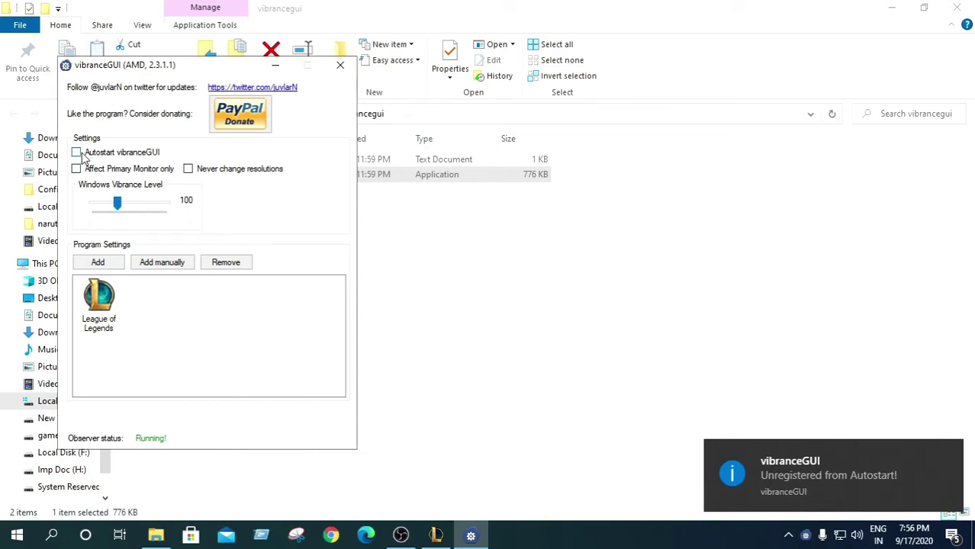
- Re-enable Autostart, then open, reload and close the running-process list without adding anything
left_click(76, 153)
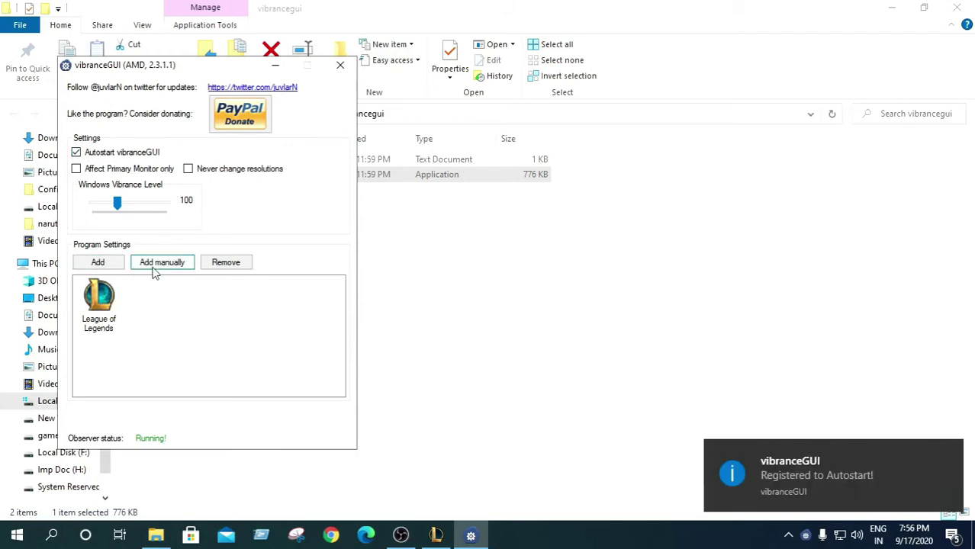
left_click(113, 267)
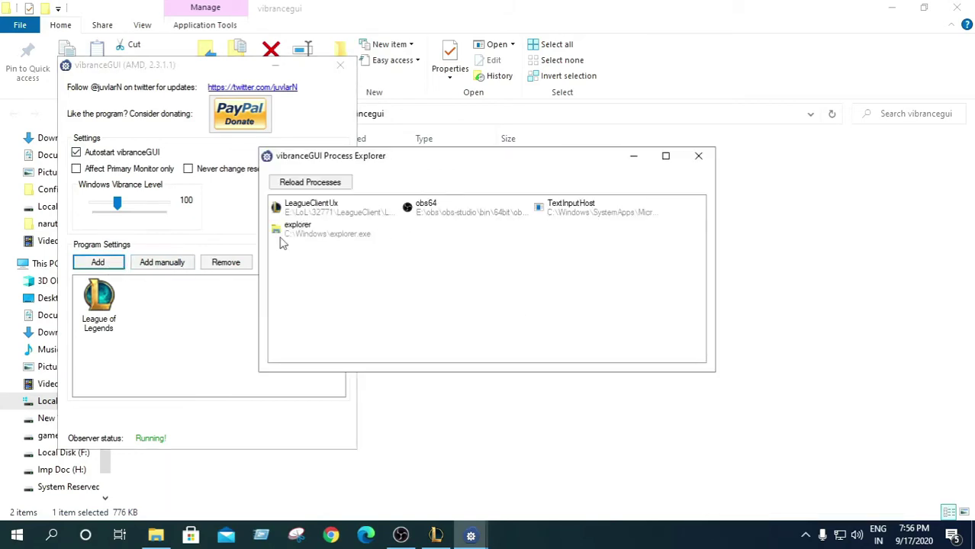
left_click(330, 188)
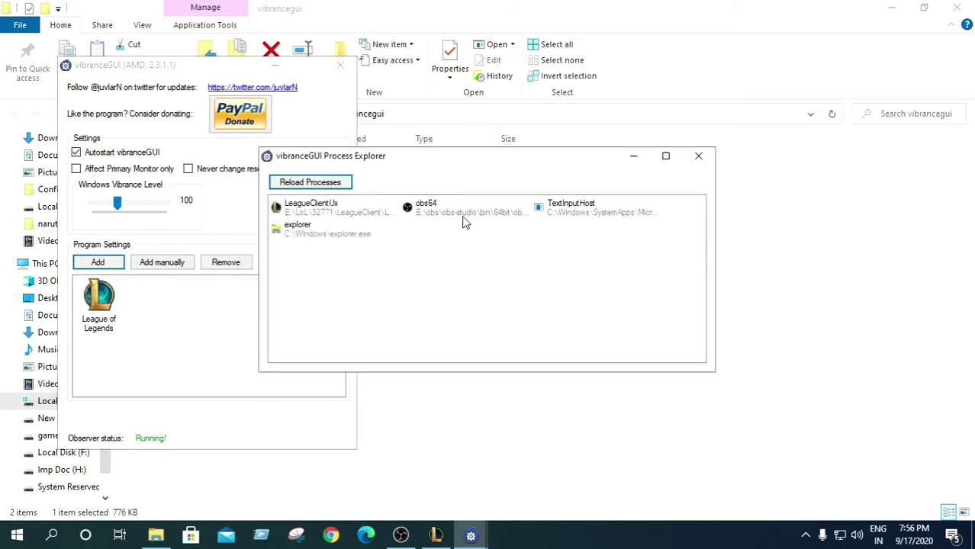
left_click(698, 156)
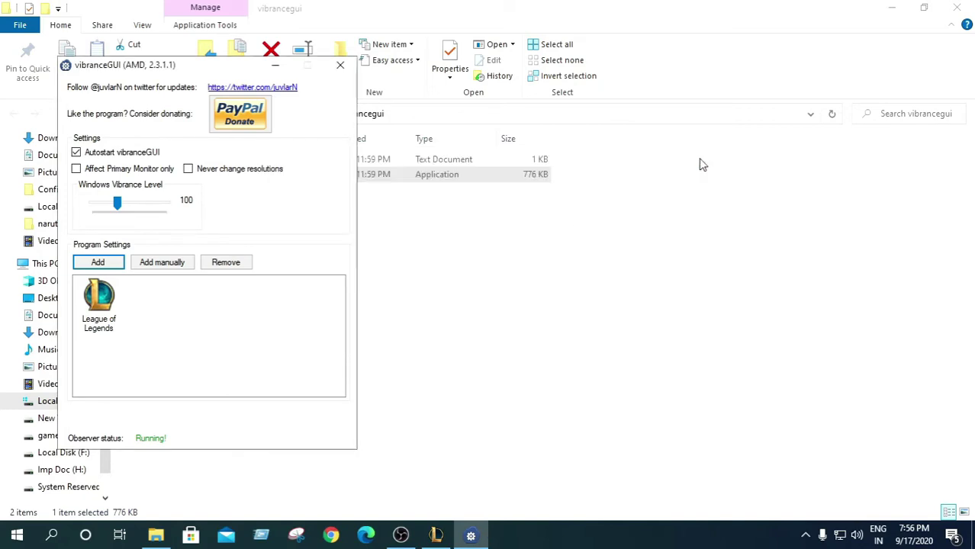
- Add League of Legends.exe from E:\LoL\32771\Game to VibranceGUI's program list
left_click(147, 265)
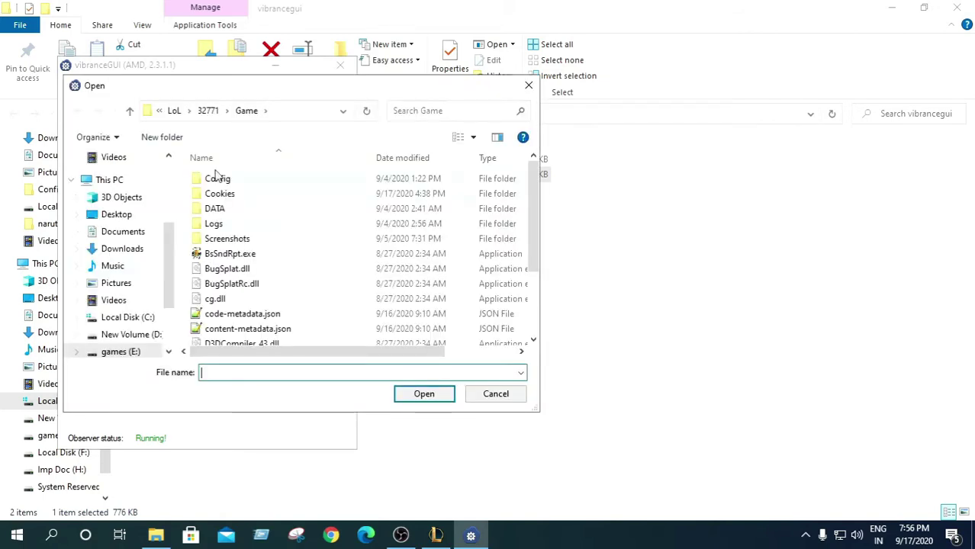
left_click(206, 113)
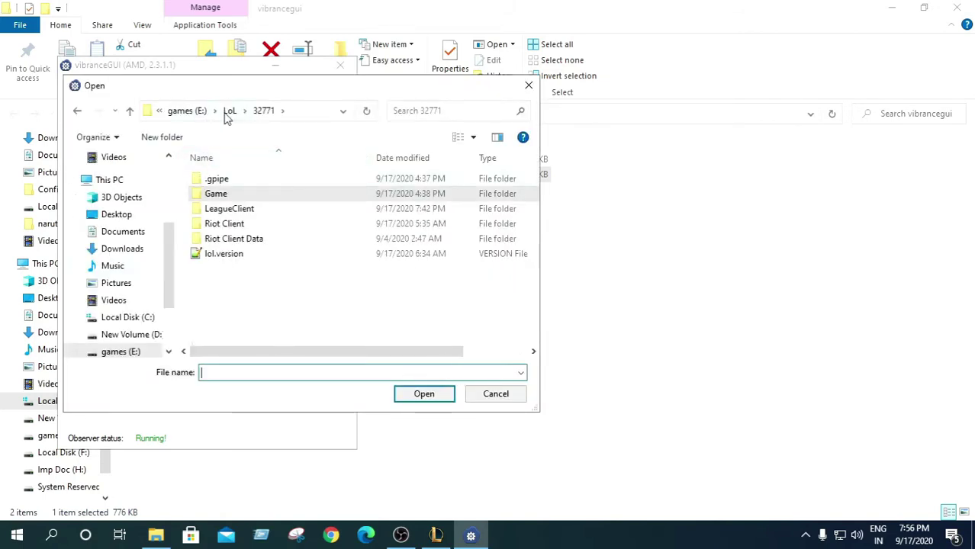
left_click(187, 112)
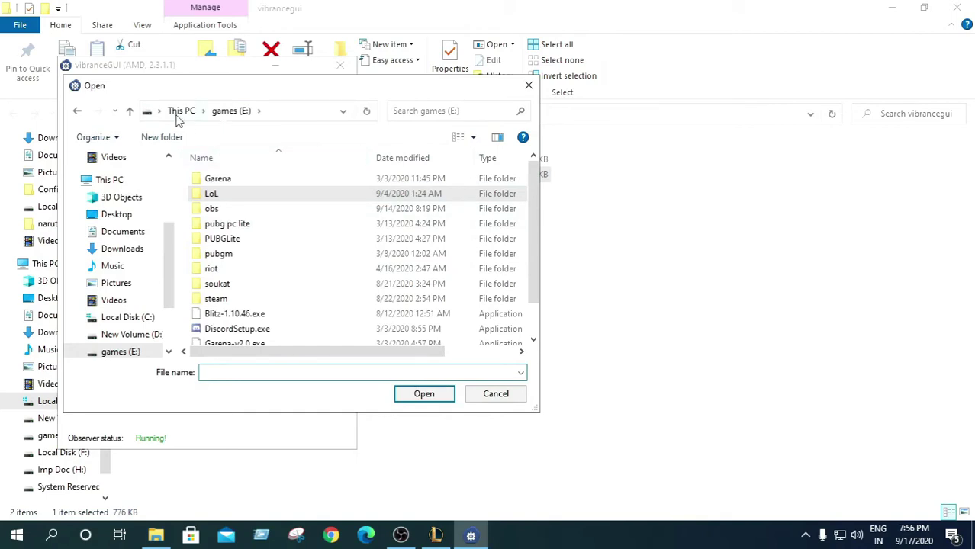
double_click(217, 194)
double_click(215, 180)
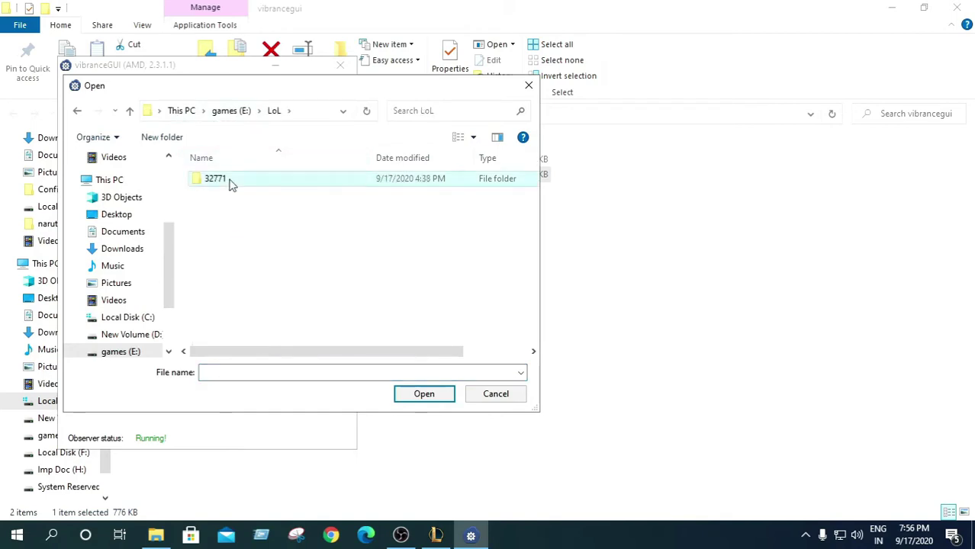
double_click(216, 194)
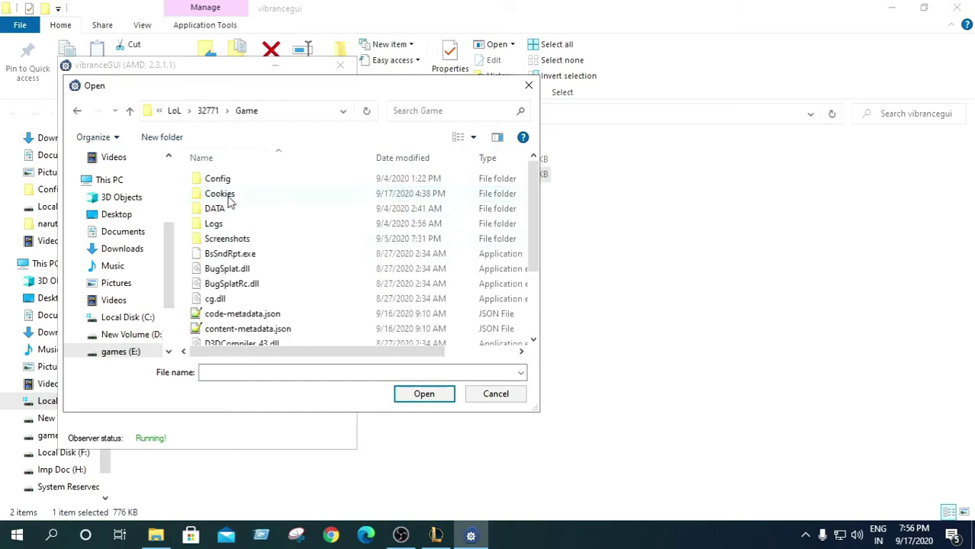
scroll(227, 292, "down", 3)
left_click(259, 295)
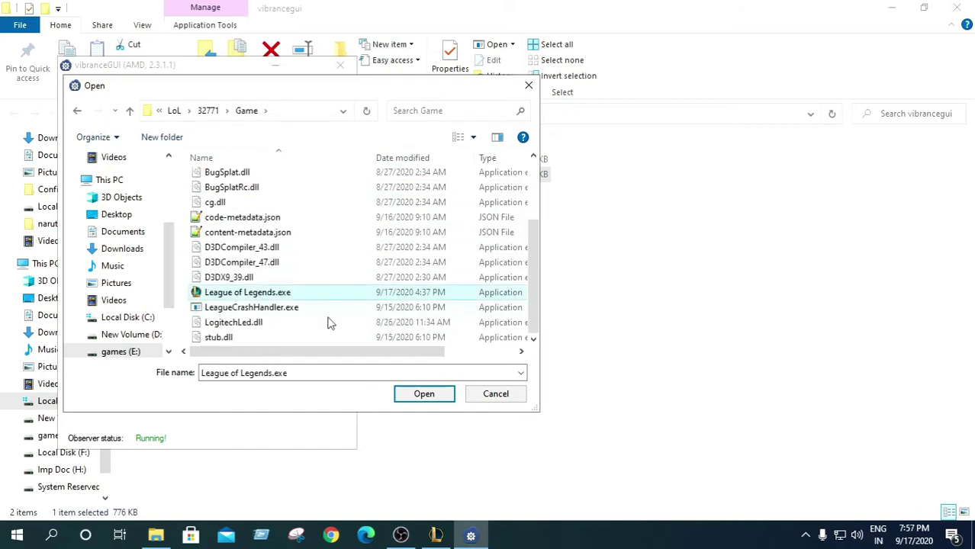
left_click(422, 395)
left_click(109, 312)
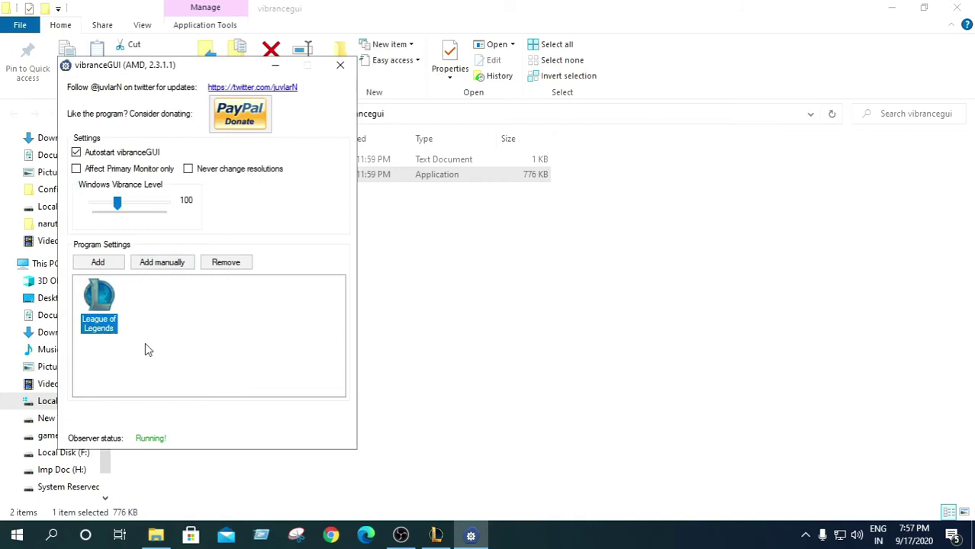
- Set League of Legends' in-game vibrance to 130 and save it
double_click(104, 304)
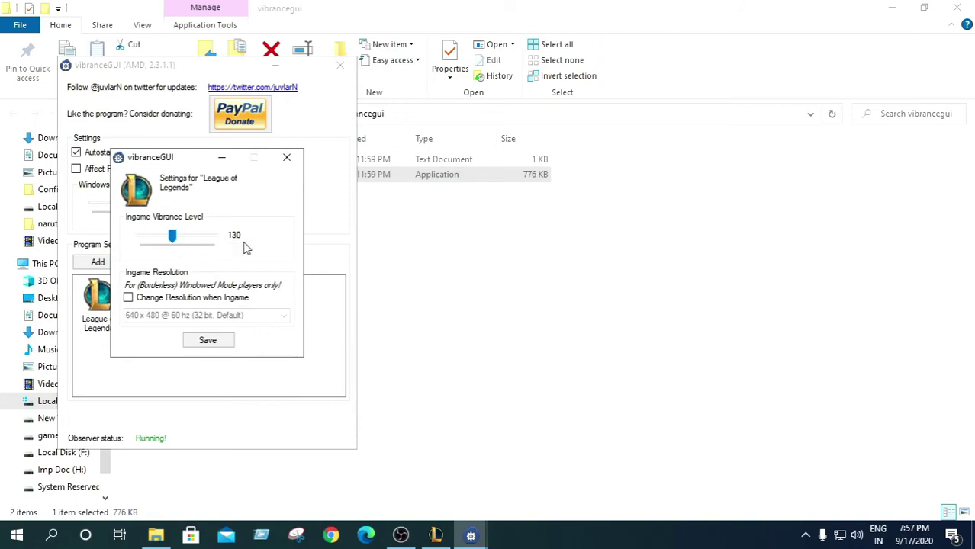
left_click_drag(174, 241, 327, 244)
left_click_drag(214, 243, 175, 251)
left_click(208, 341)
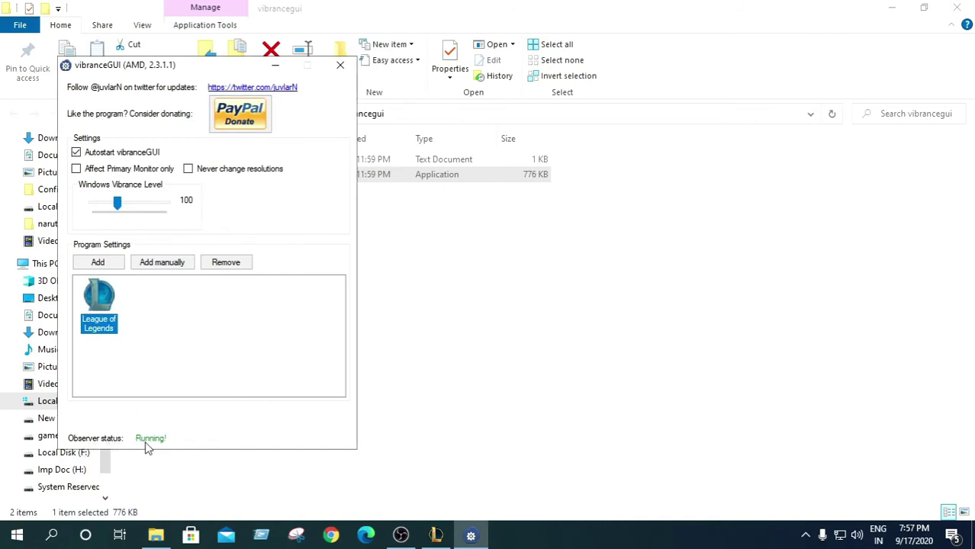
- Minimize VibranceGUI to the system tray and bring the League of Legends match back
left_click(271, 67)
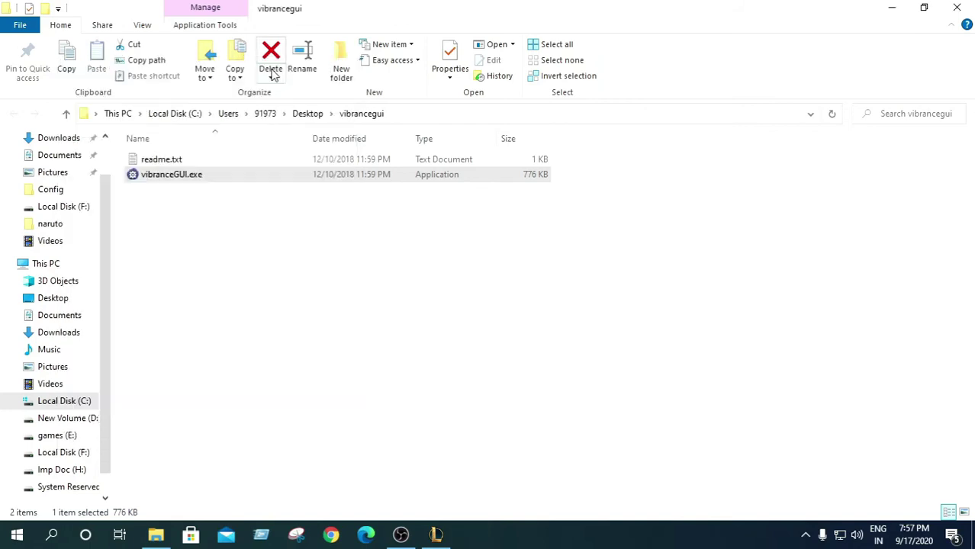
left_click(806, 535)
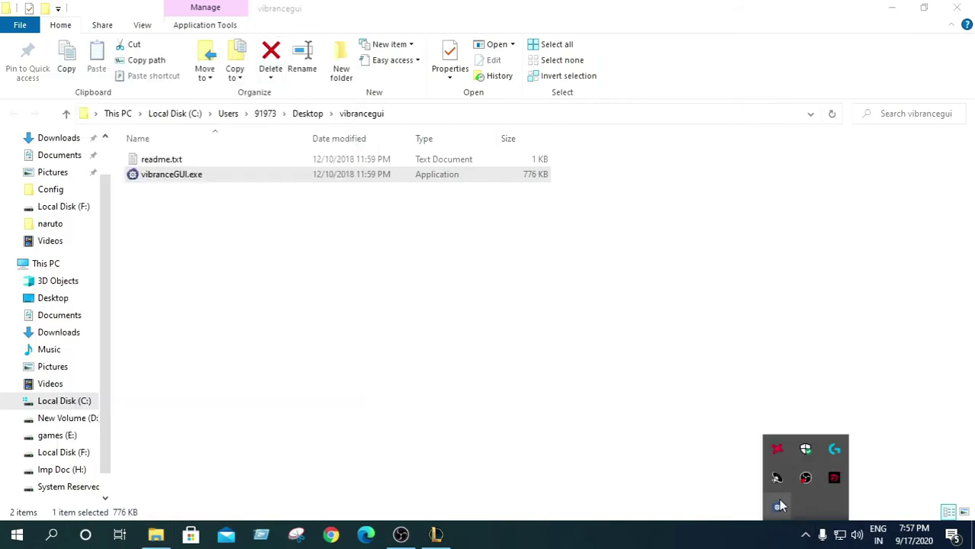
left_click(808, 534)
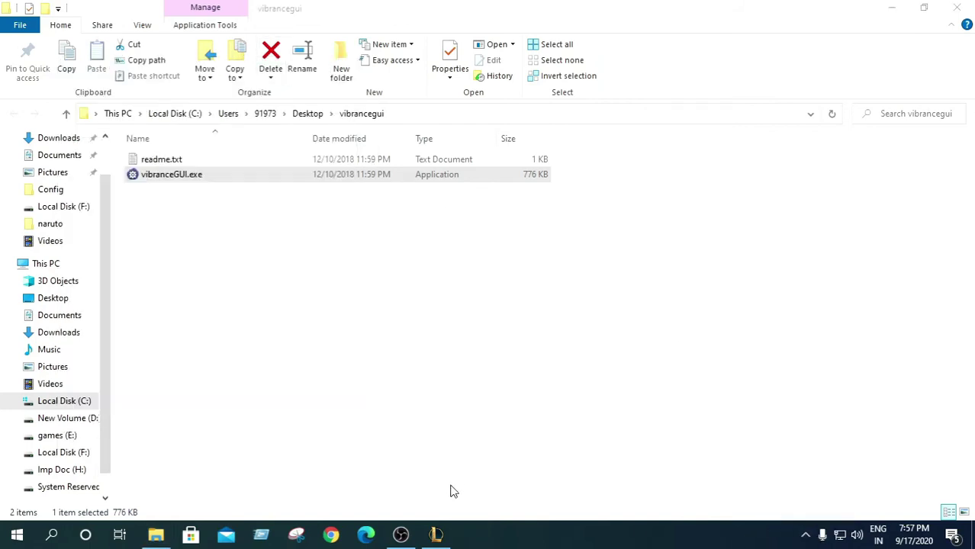
left_click(434, 532)
- Walk the champion around and spawn an enemy training dummy beside it
right_click(497, 281)
right_click(646, 211)
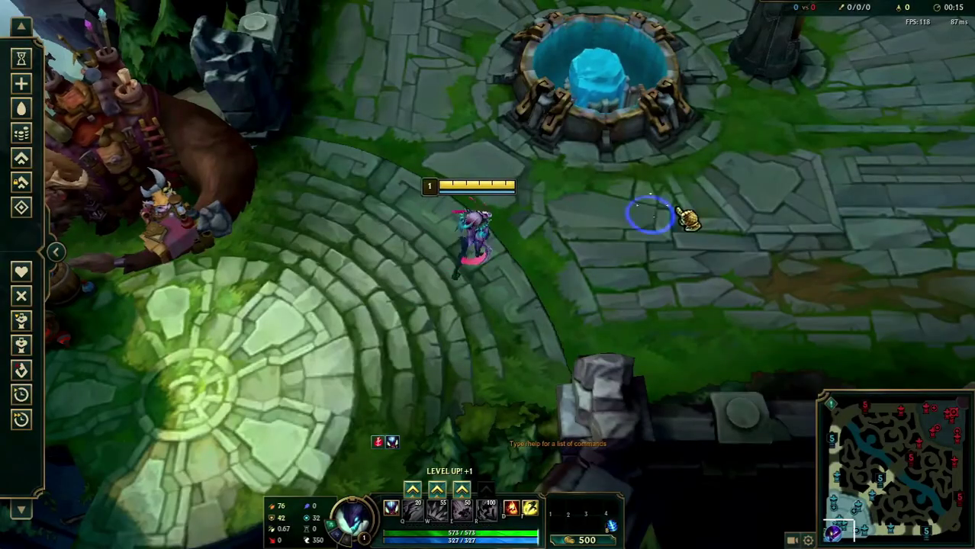
right_click(842, 170)
right_click(683, 226)
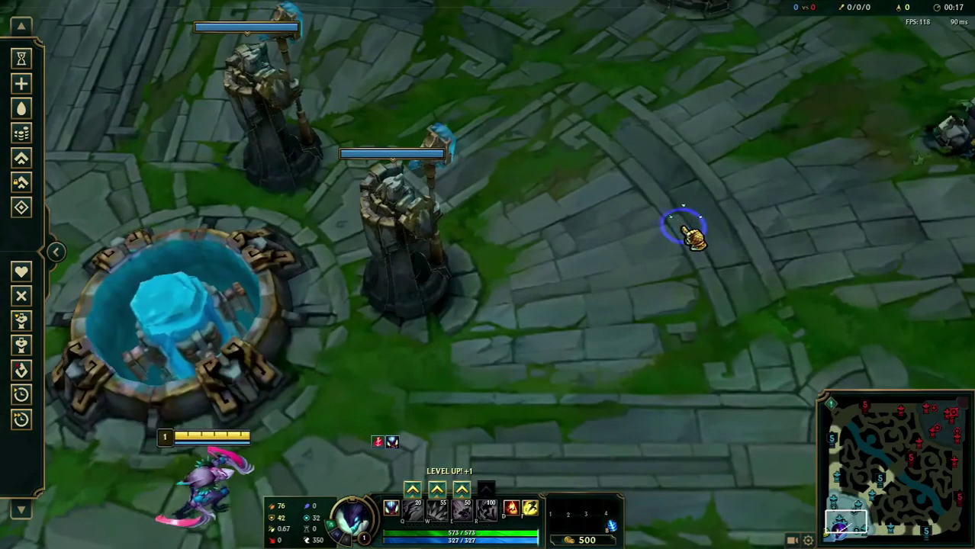
key("Tab")
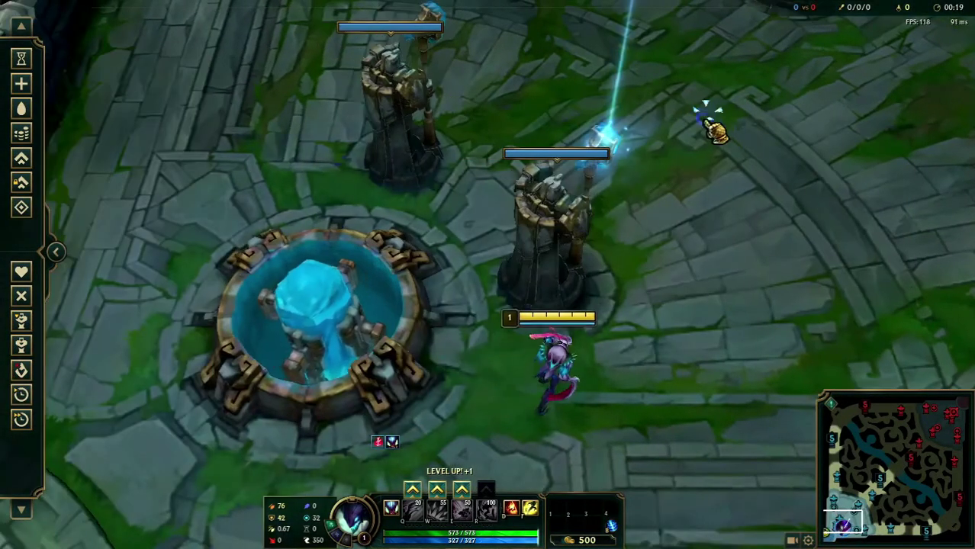
key("space")
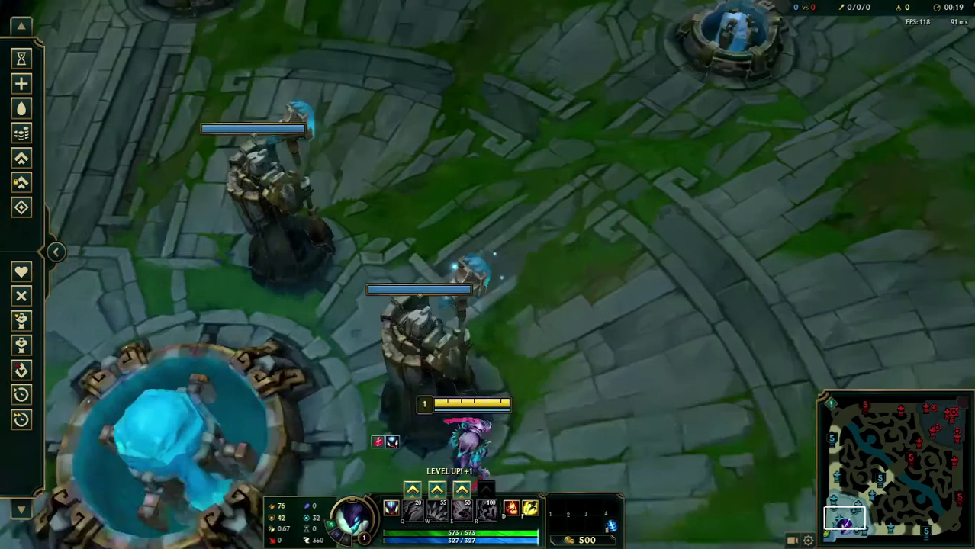
right_click(468, 175)
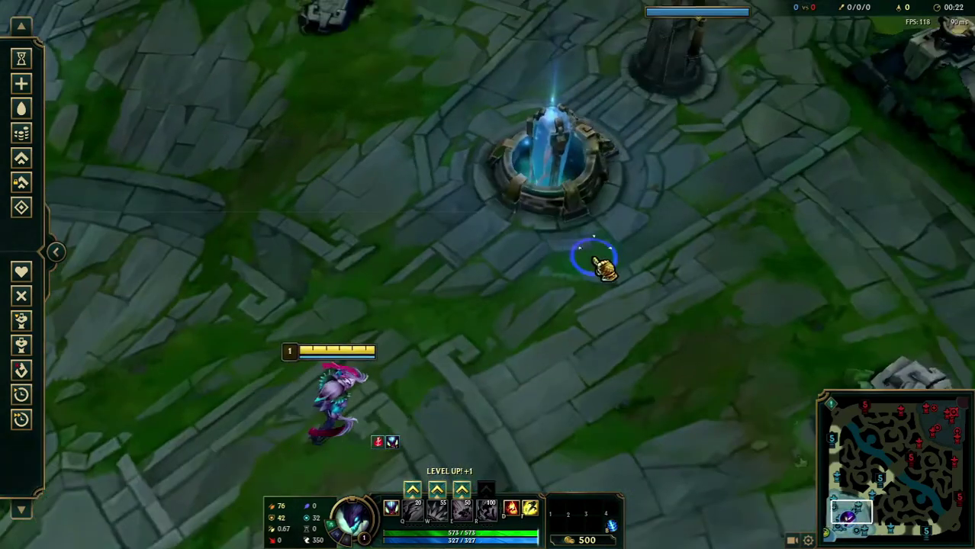
right_click(584, 356)
key("space")
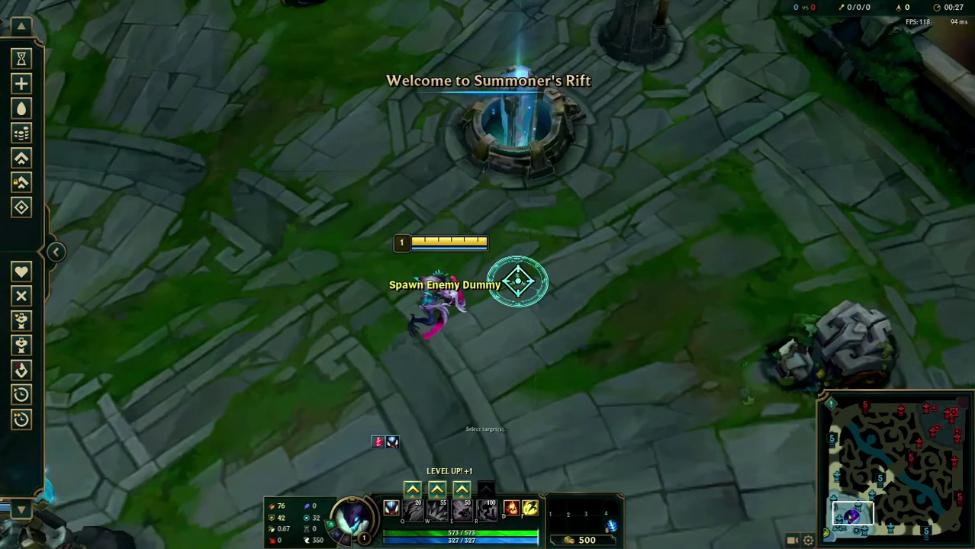
left_click(622, 297)
- Set Color Contrast in the Video options to 75 and apply it
key("Escape")
left_click(244, 127)
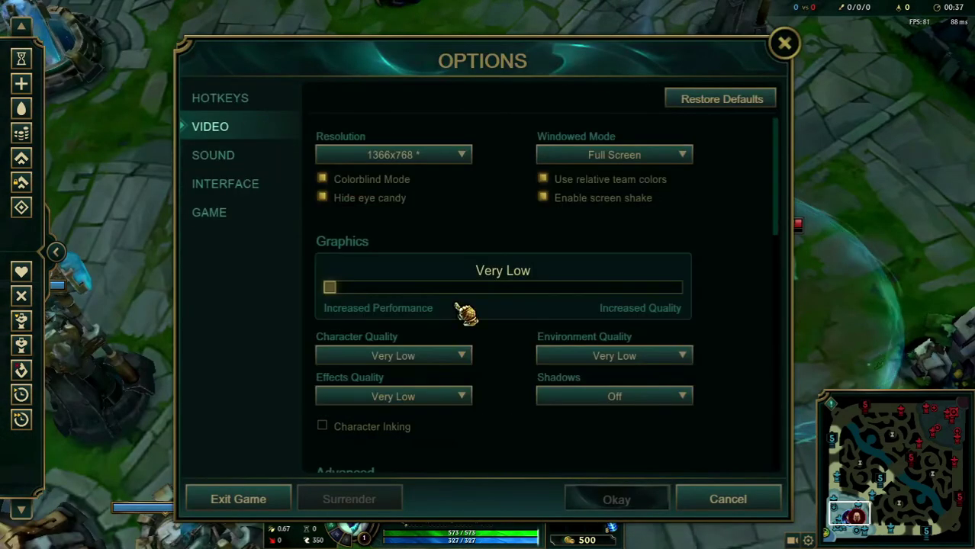
scroll(732, 275, "down", 10)
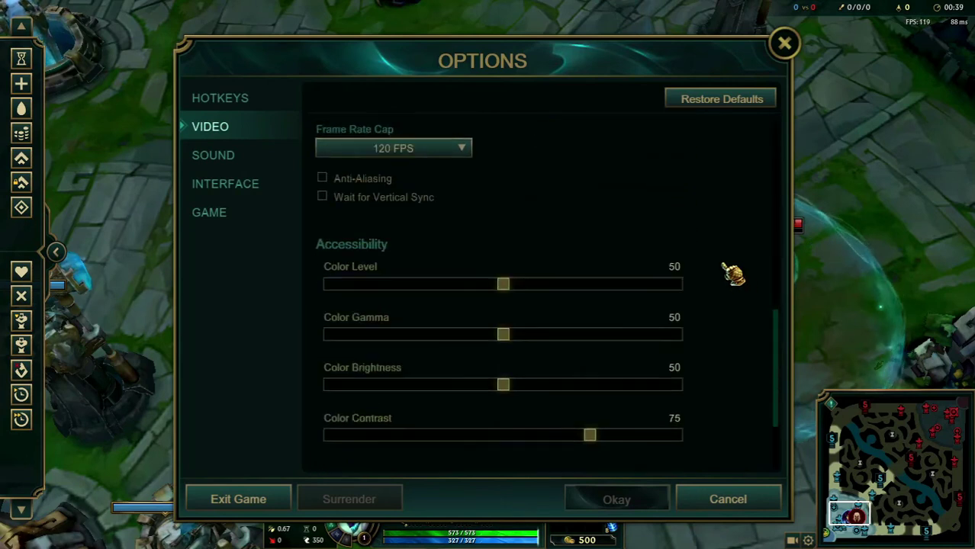
scroll(733, 274, "down", 2)
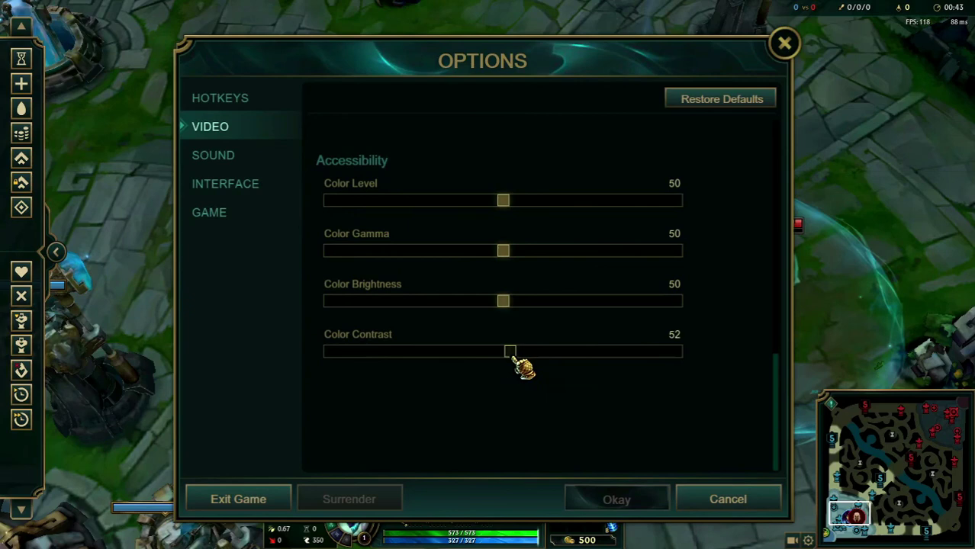
left_click_drag(501, 366, 510, 370)
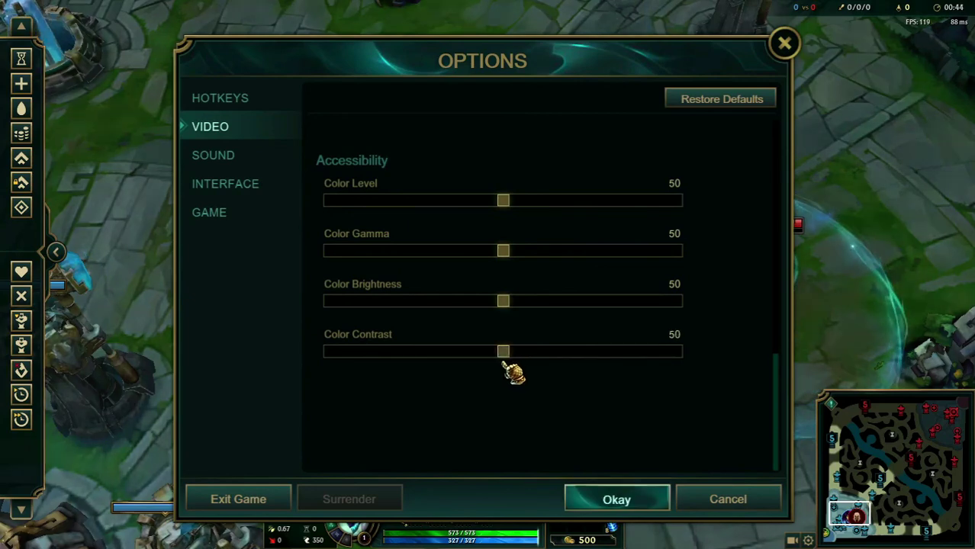
left_click(606, 499)
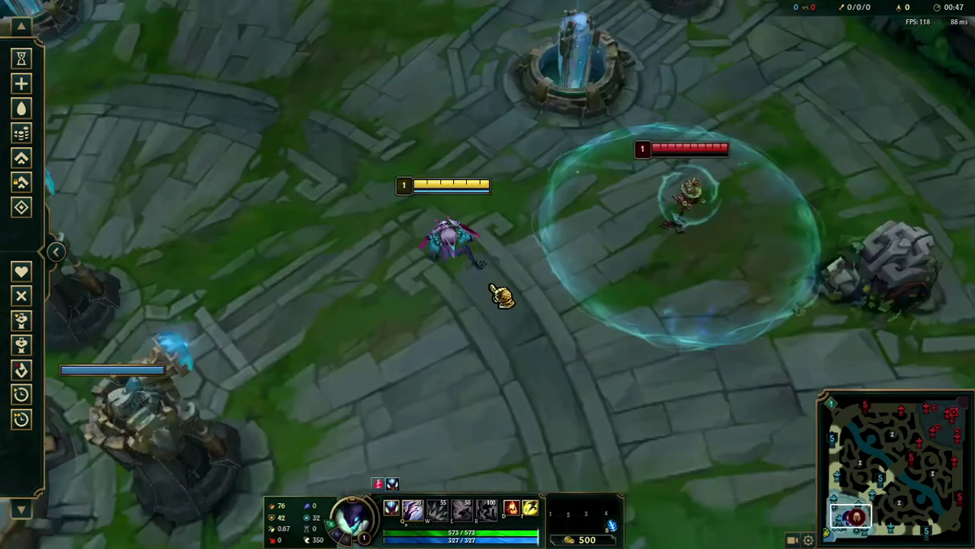
key("Escape")
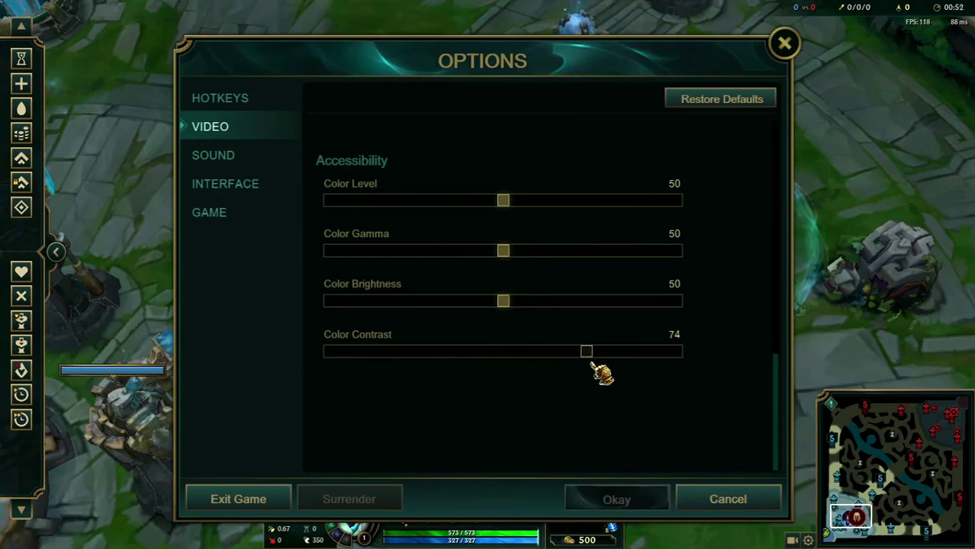
left_click_drag(591, 365, 594, 365)
left_click(611, 500)
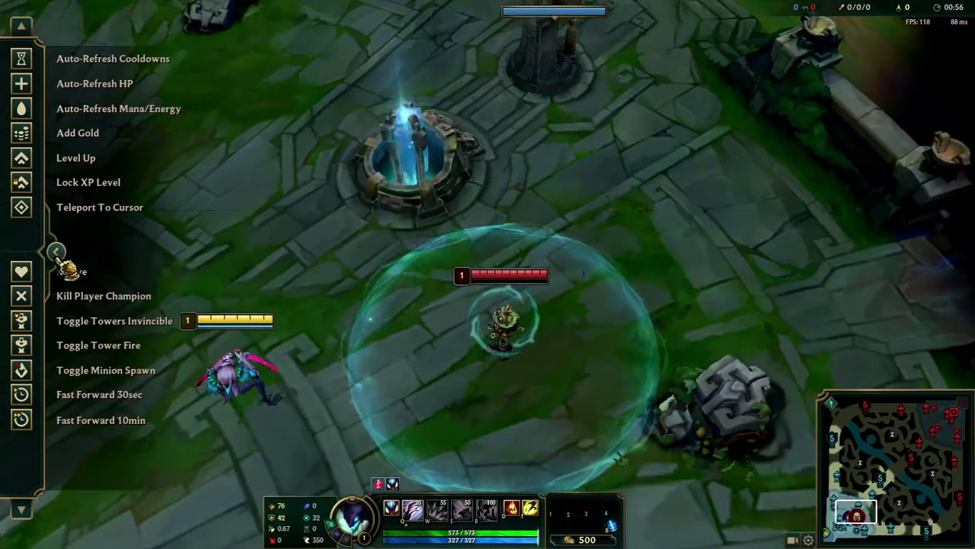
- Collapse the practice-tool panel and walk the champion around near the dummy
left_click(52, 253)
right_click(305, 436)
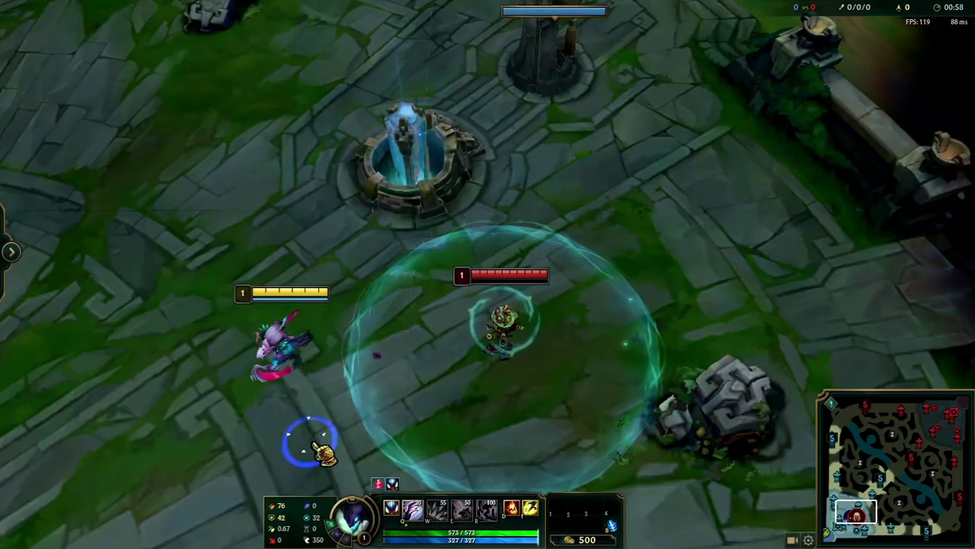
key("space")
right_click(478, 355)
right_click(387, 377)
right_click(523, 371)
right_click(483, 323)
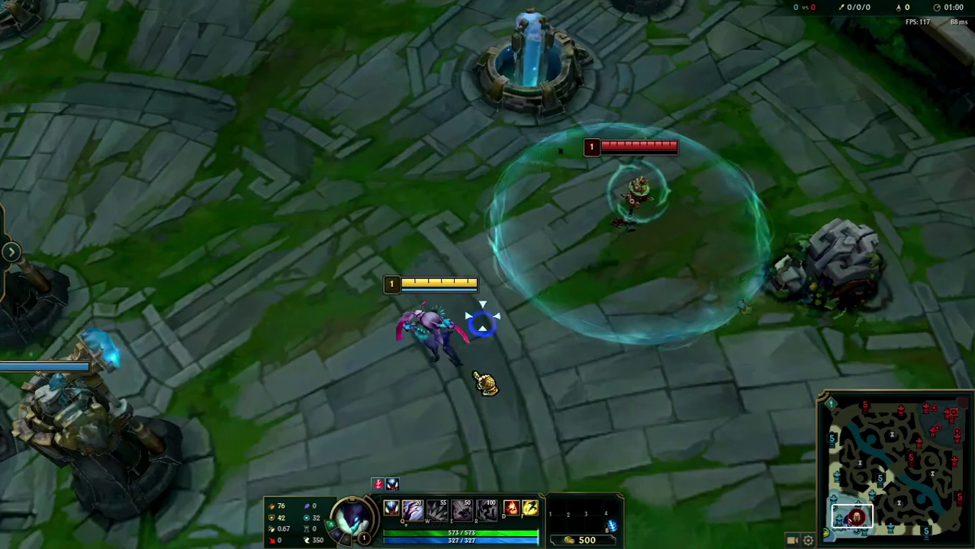
right_click(435, 266)
right_click(389, 297)
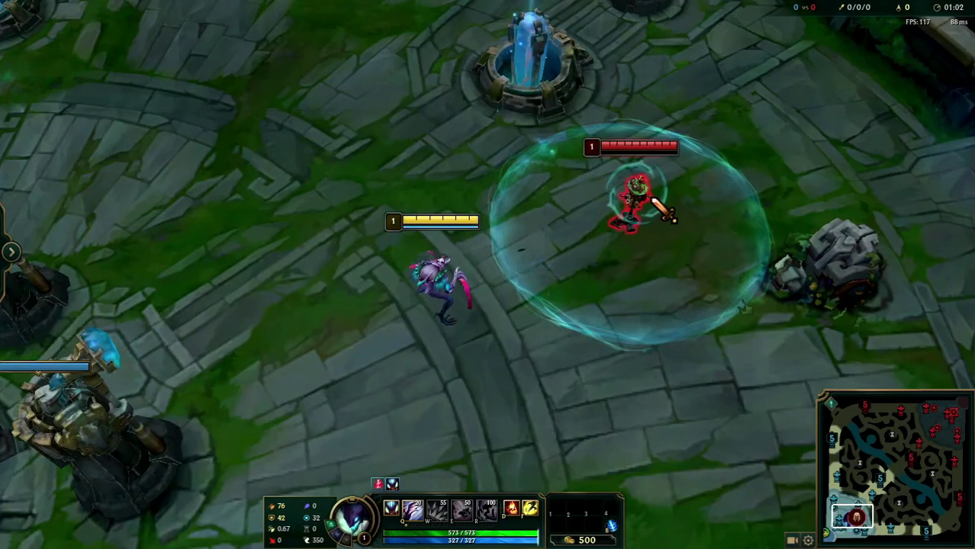
right_click(505, 298)
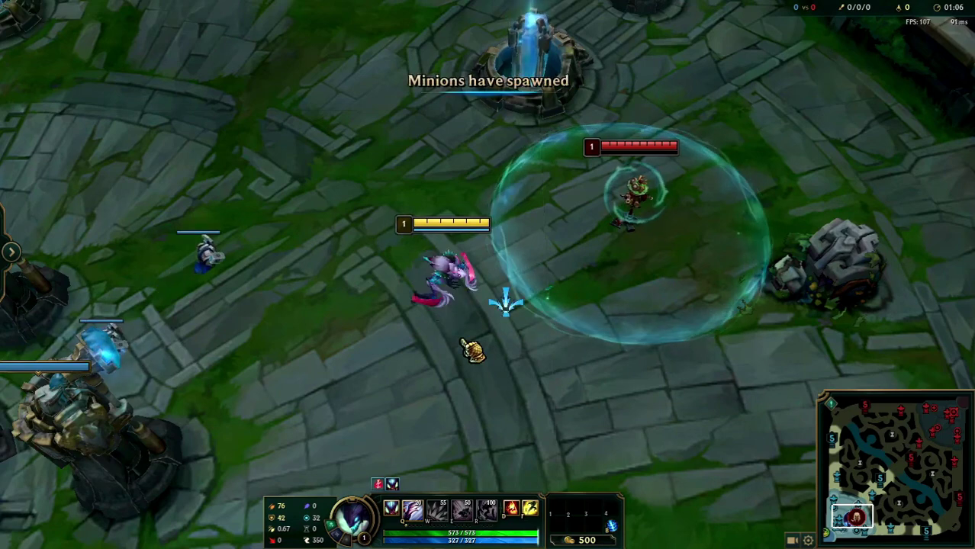
right_click(471, 212)
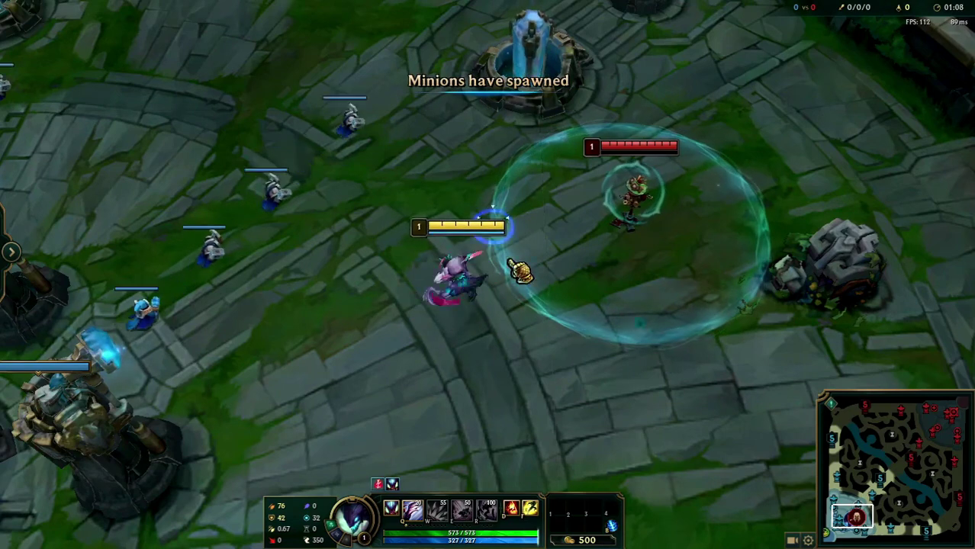